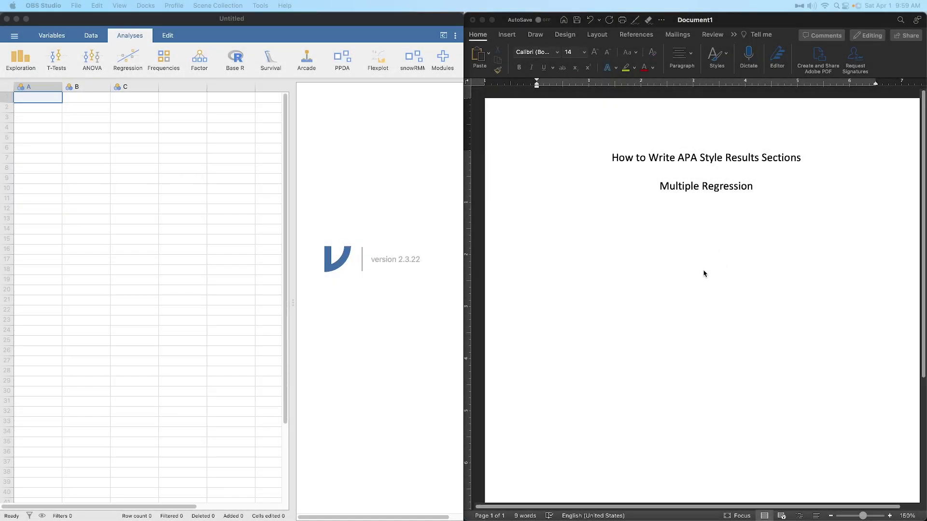
pyautogui.moveTo(703, 273); pyautogui.dragTo(716, 296)
pyautogui.moveTo(659, 186); pyautogui.dragTo(816, 197)
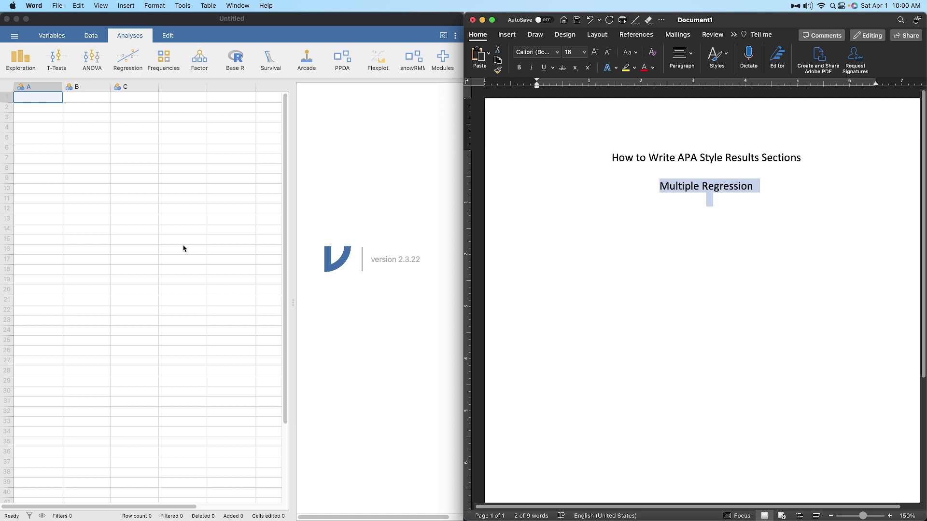
pyautogui.click(338, 325)
pyautogui.click(766, 262)
pyautogui.click(774, 346)
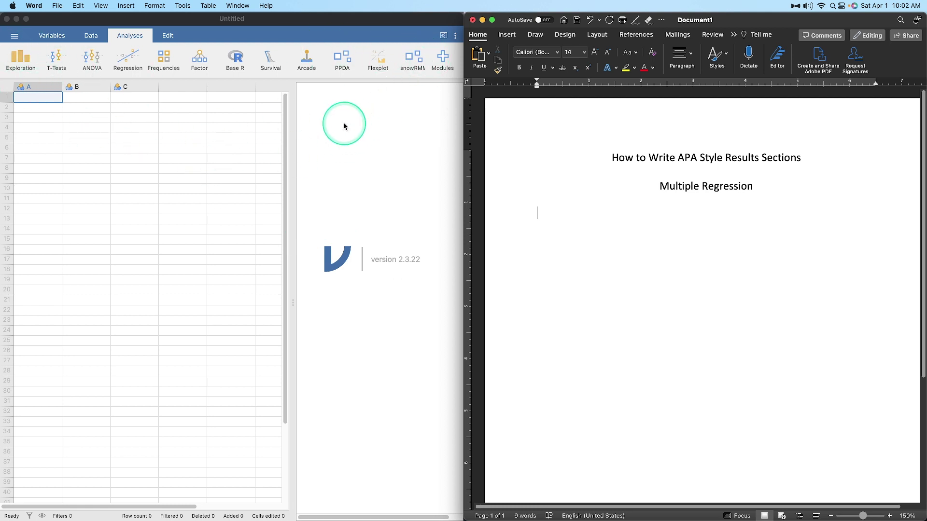
# In jamovi, open the Parenthood data set from the lsj-data folder of the Data Library.
pyautogui.click(14, 36)
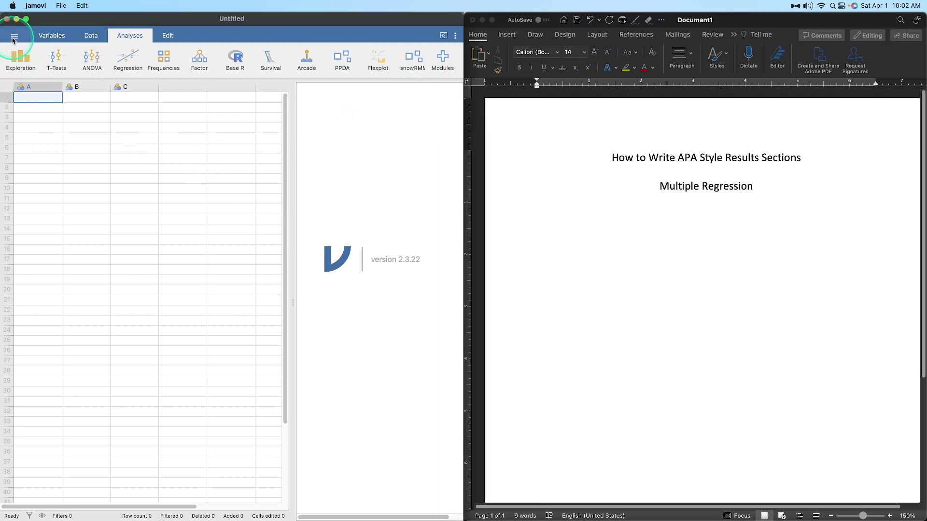
pyautogui.click(13, 39)
pyautogui.click(21, 116)
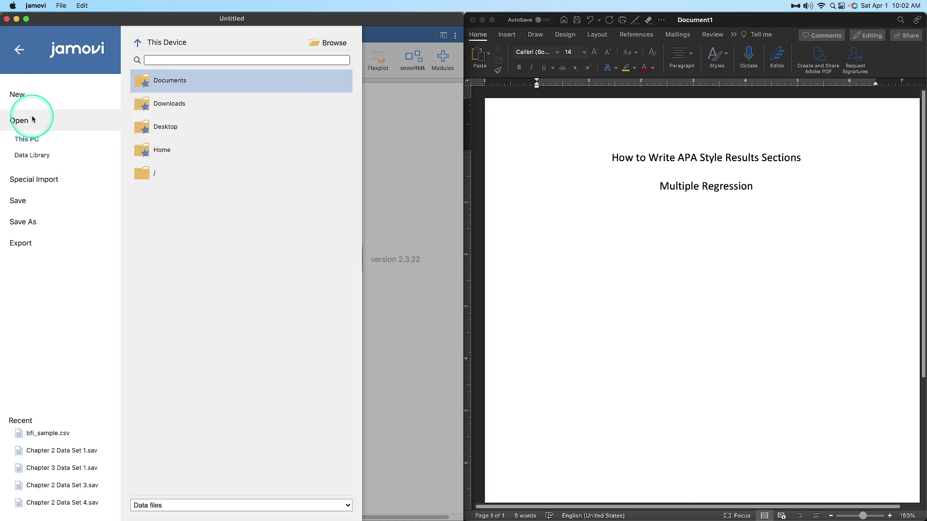
pyautogui.click(32, 157)
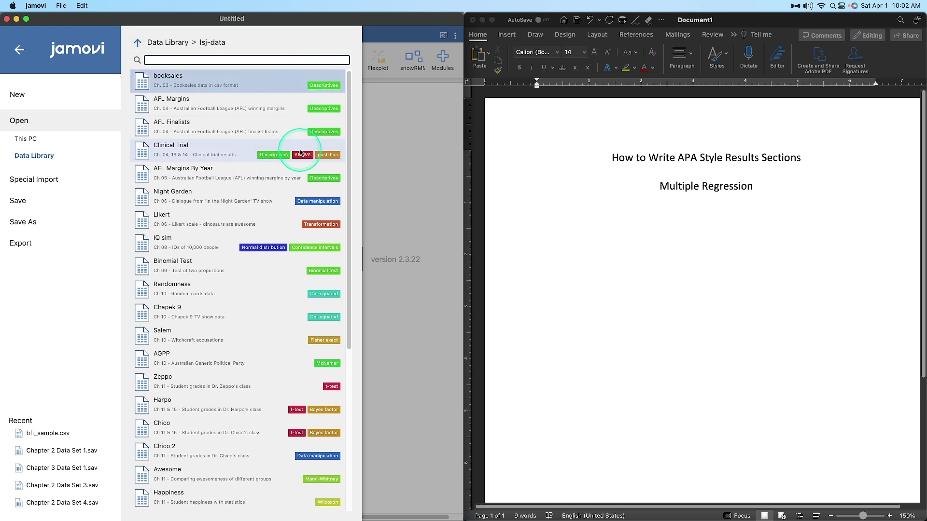
pyautogui.scroll(-3, 300, 174)
pyautogui.scroll(-6, 298, 175)
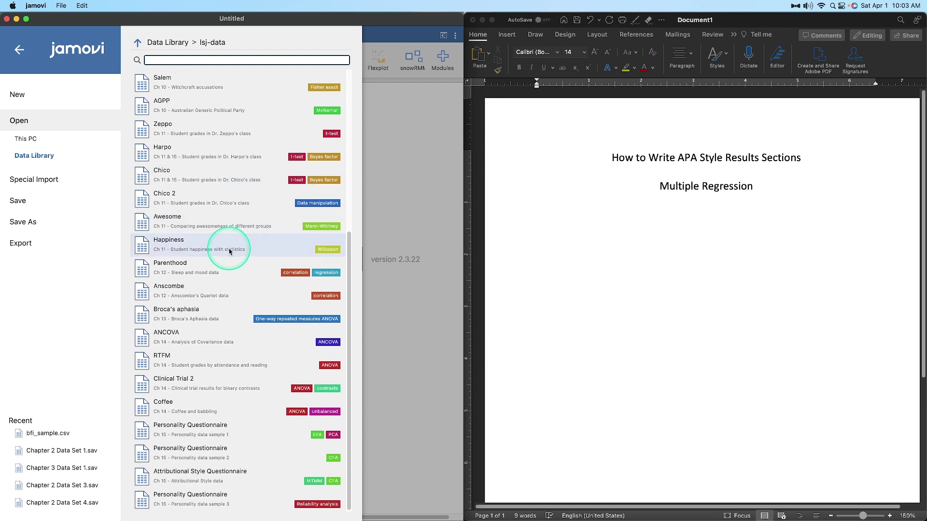
pyautogui.click(222, 274)
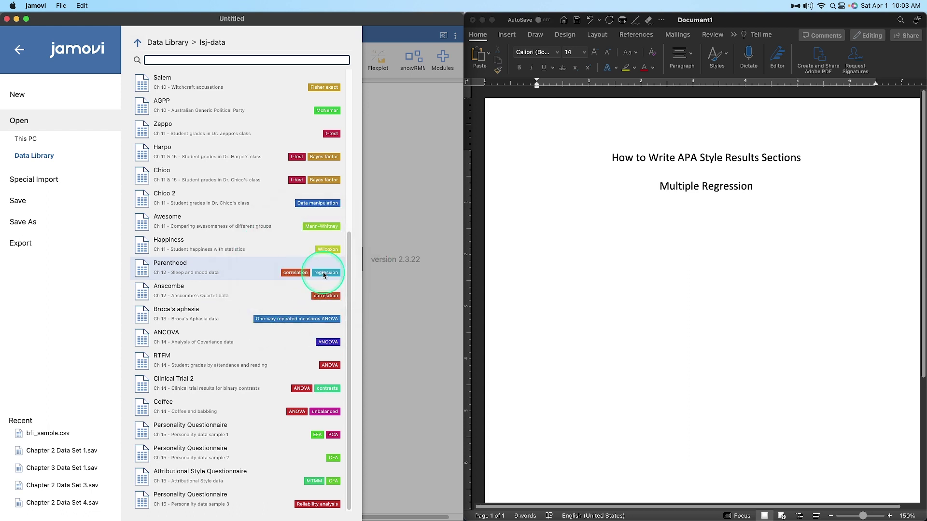
pyautogui.click(257, 270)
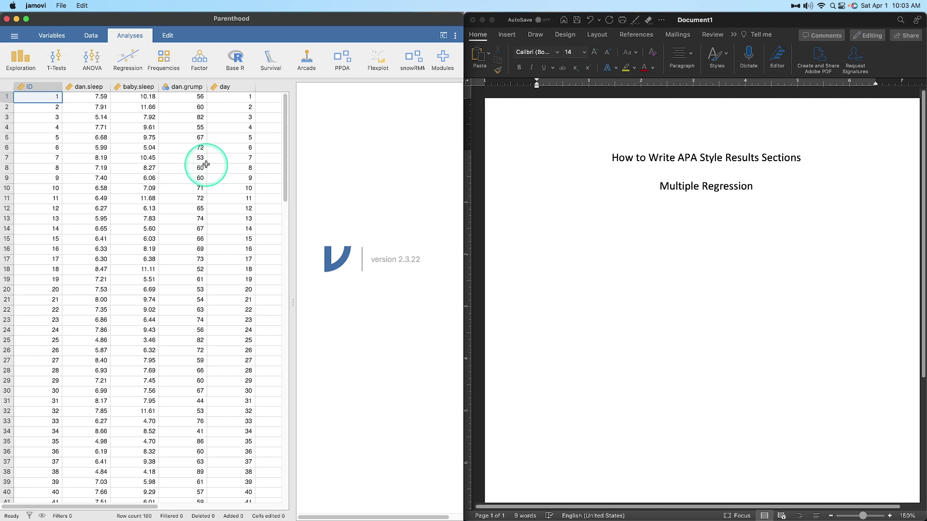
# Set the measure type of the dan.grump variable to Continuous and close its variable settings.
pyautogui.doubleClick(183, 86)
pyautogui.click(175, 133)
pyautogui.click(178, 162)
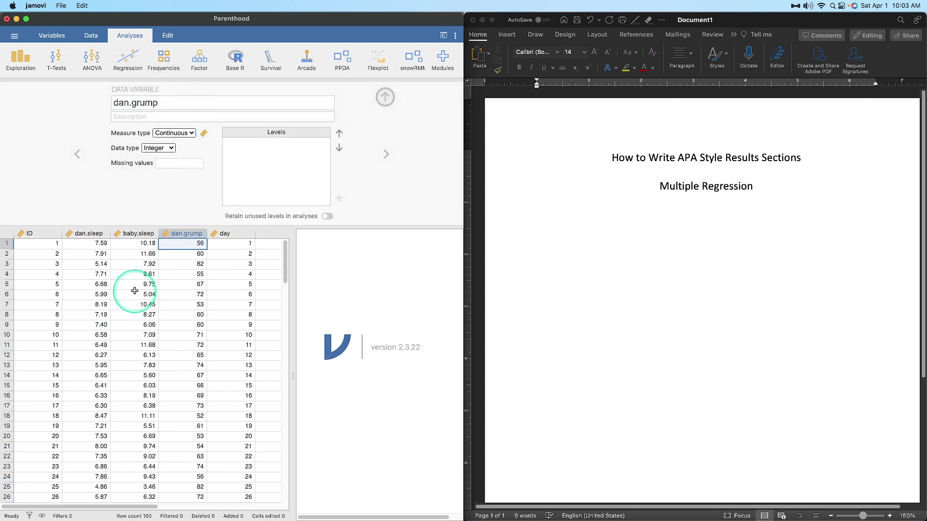
pyautogui.click(384, 98)
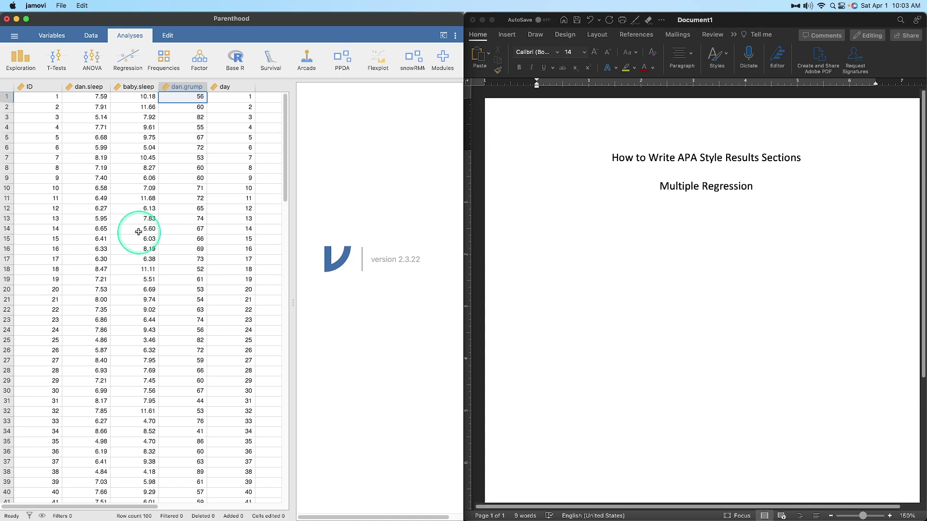
# Set up a Linear Regression with dan.grump as the dependent variable and dan.sleep and baby.sleep as covariates.
pyautogui.click(131, 61)
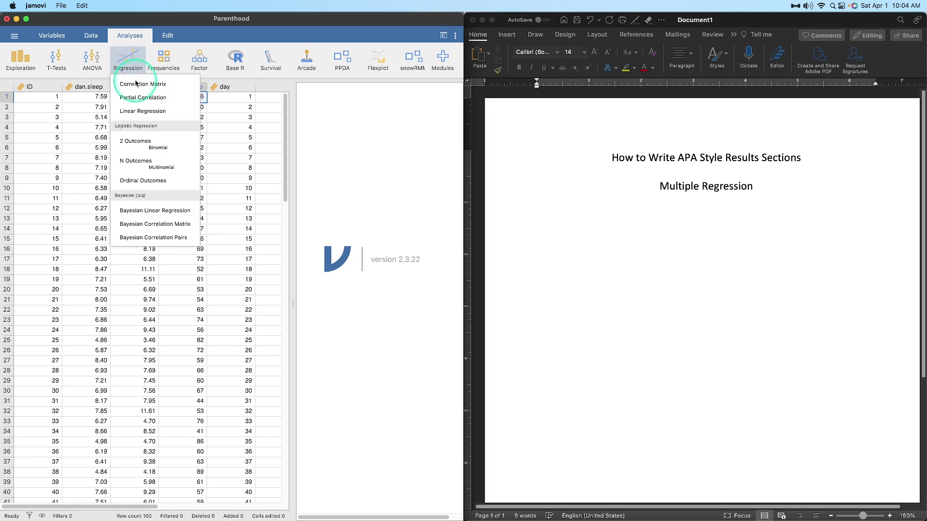
pyautogui.click(163, 114)
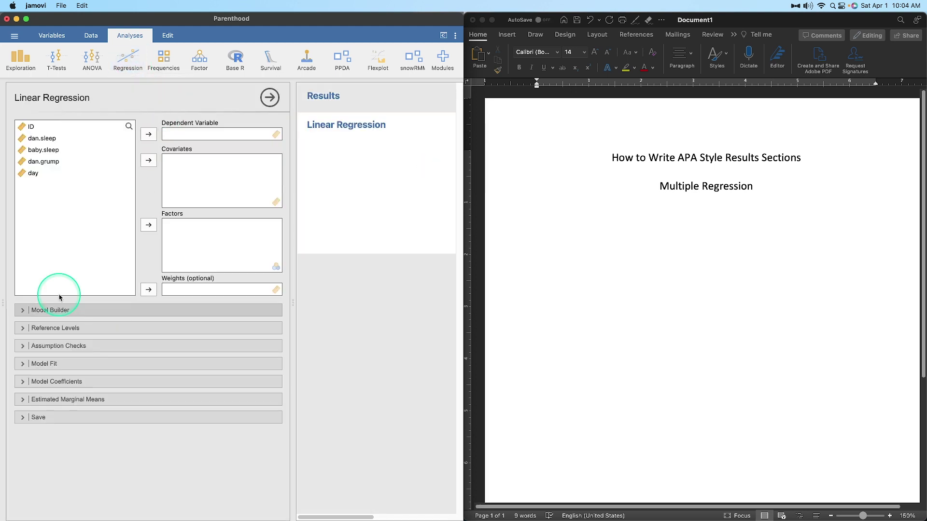
pyautogui.moveTo(53, 162); pyautogui.dragTo(201, 182)
pyautogui.click(42, 138)
pyautogui.keyDown('shift'); pyautogui.click(44, 149); pyautogui.keyUp('shift')
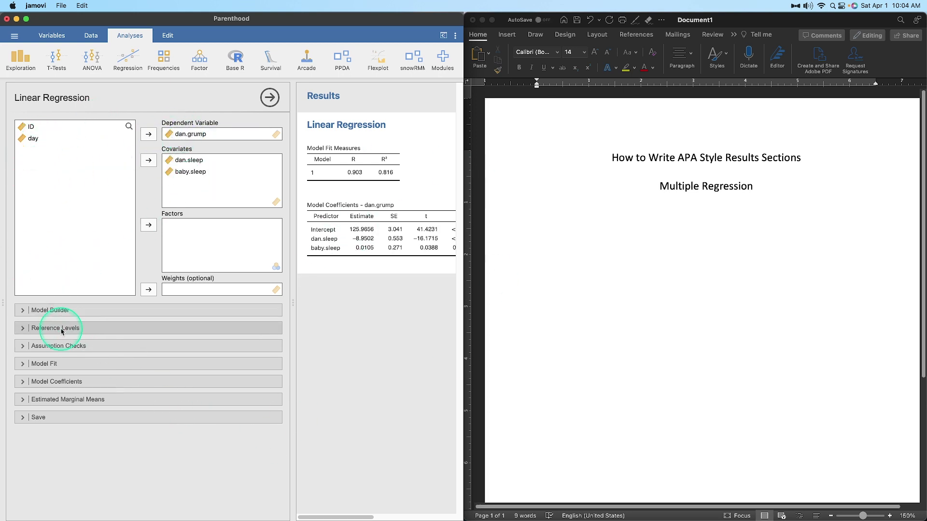
# Enable the omnibus ANOVA test, the standardized estimate and the confidence intervals for both estimate types in the model coefficients.
pyautogui.click(66, 382)
pyautogui.click(53, 414)
pyautogui.click(193, 413)
pyautogui.click(188, 427)
pyautogui.click(34, 448)
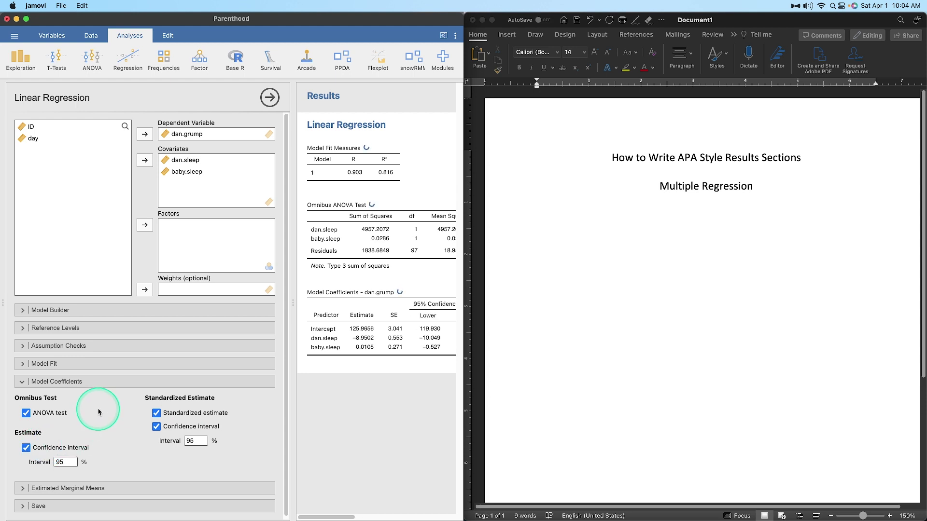
# Add estimated marginal means terms for dan.sleep, baby.sleep and the two combined, with marginal means tables included.
pyautogui.click(124, 491)
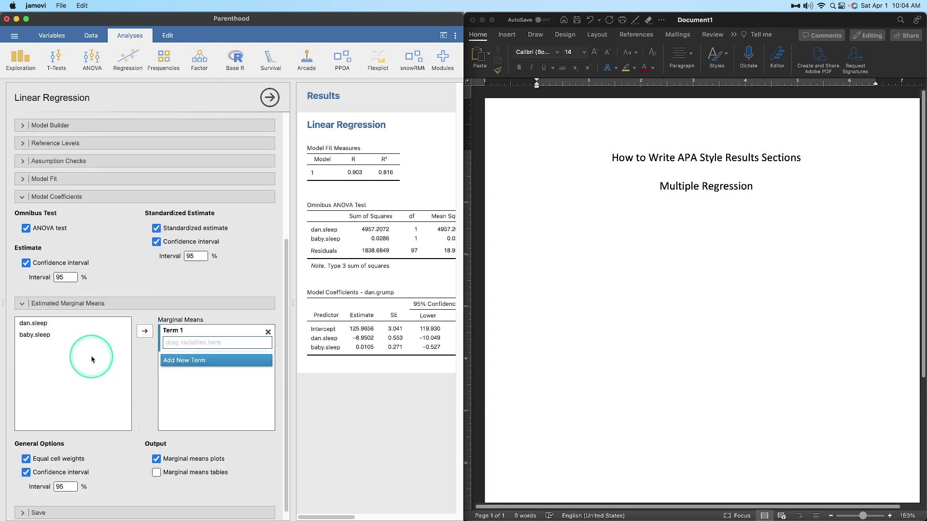
pyautogui.moveTo(29, 324); pyautogui.dragTo(217, 343)
pyautogui.click(32, 335)
pyautogui.moveTo(32, 335); pyautogui.dragTo(196, 382)
pyautogui.moveTo(183, 396); pyautogui.dragTo(184, 397)
pyautogui.moveTo(30, 335); pyautogui.dragTo(203, 403)
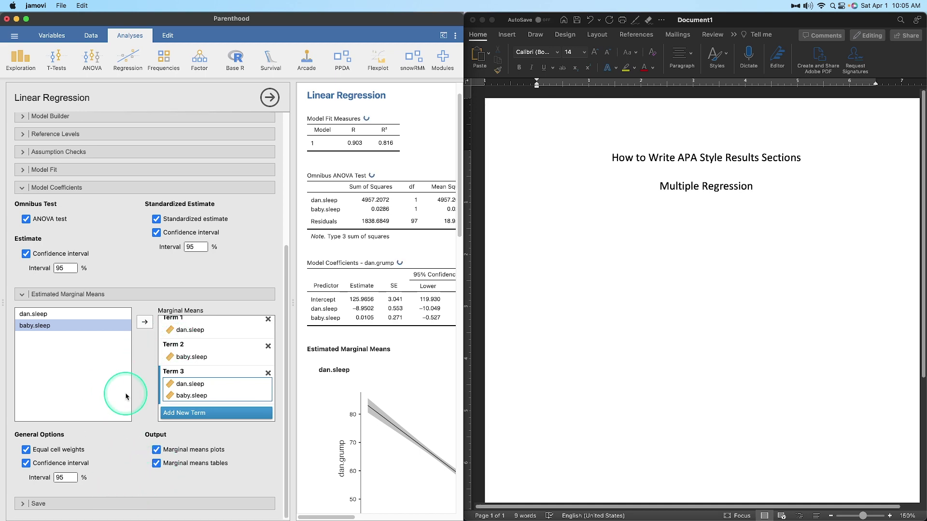
pyautogui.scroll(10, 128, 389)
pyautogui.scroll(-4, 128, 342)
pyautogui.click(94, 442)
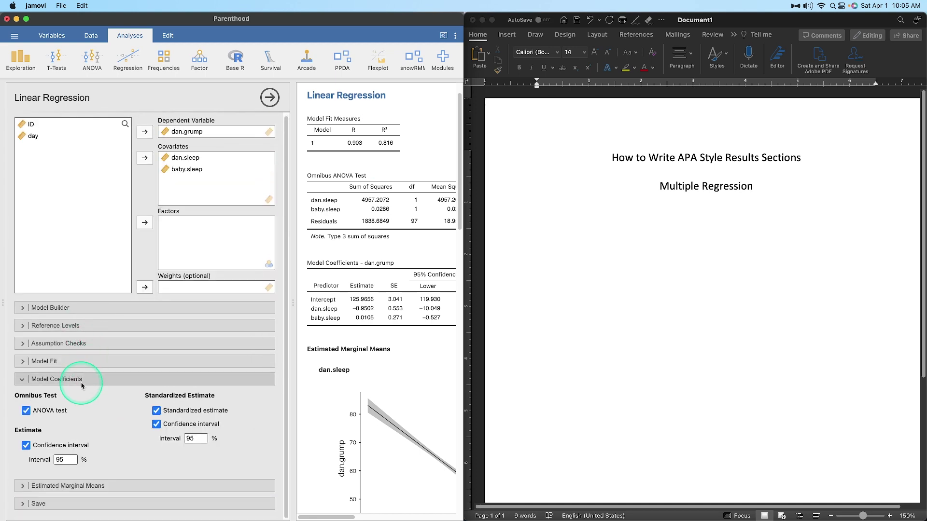
# Look over the assumption check options and view the linear regression results at full width without the analysis options.
pyautogui.click(80, 376)
pyautogui.click(78, 346)
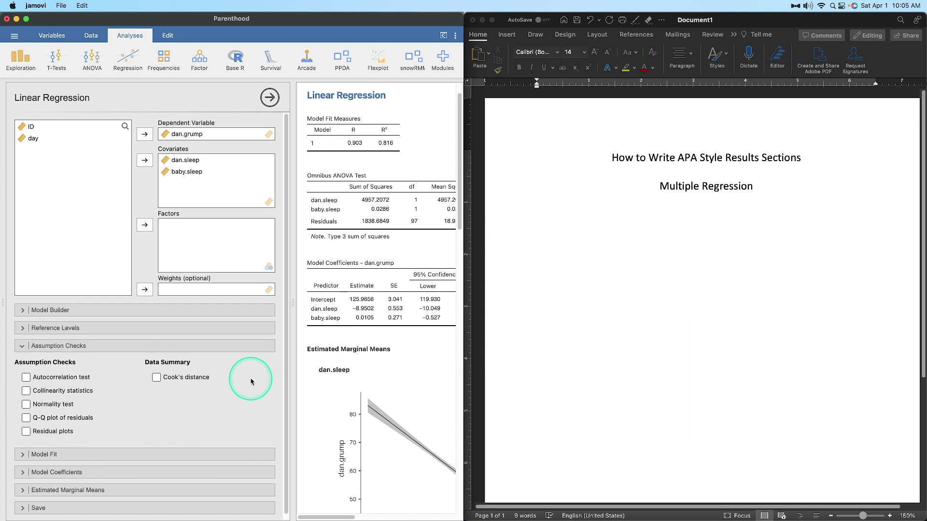
pyautogui.click(87, 346)
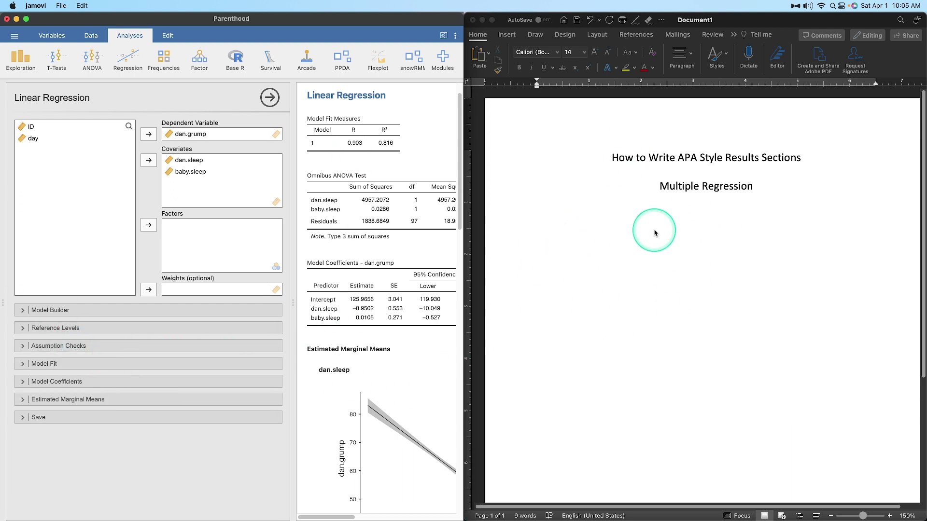
pyautogui.click(293, 303)
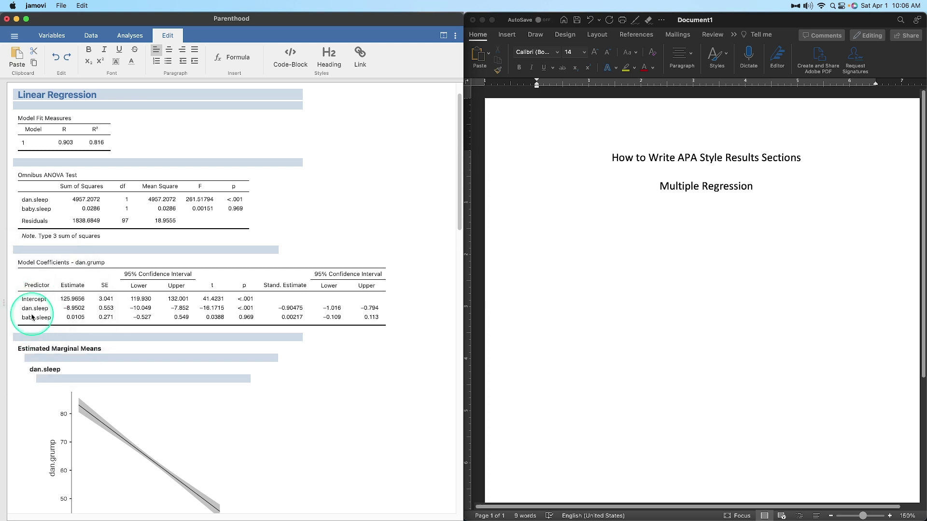
pyautogui.scroll(2, 31, 309)
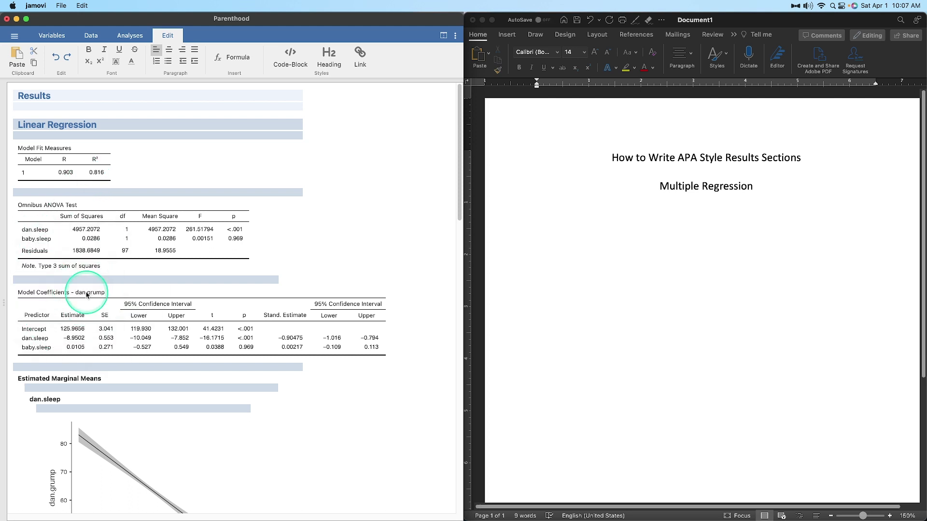
# In the Word document, write "Things to report: R-squared, betas(standardized slopes)/unstandardized slopes" below the Multiple Regression heading.
pyautogui.click(647, 227)
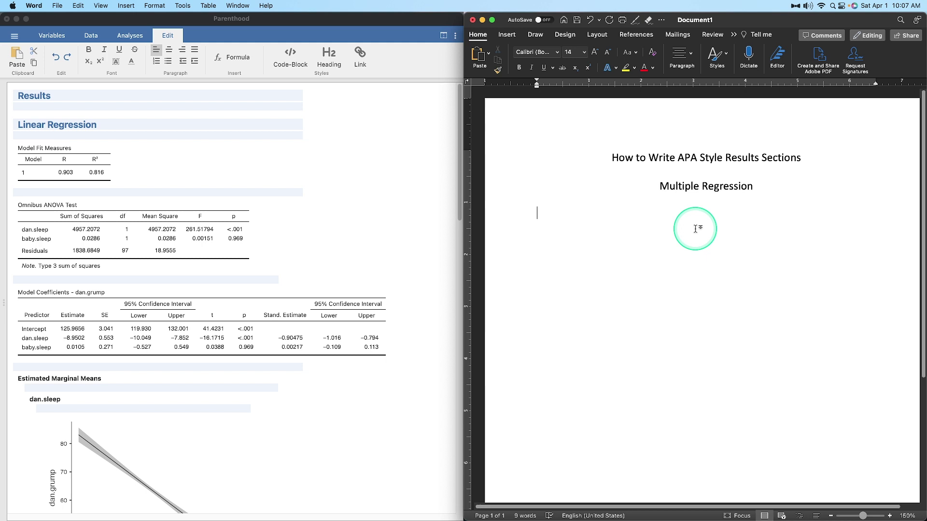
pyautogui.write('Things to report: R-squared, betas/unstandardized slopes')
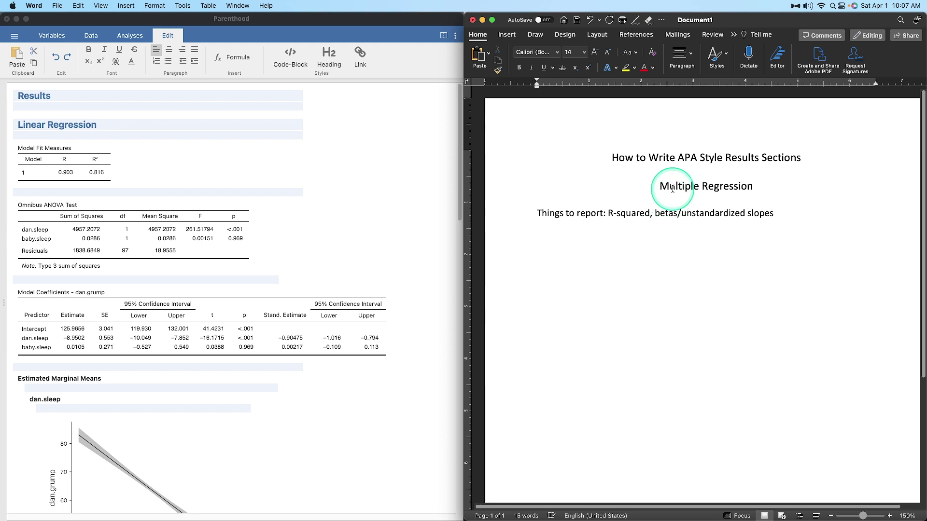
pyautogui.click(678, 213)
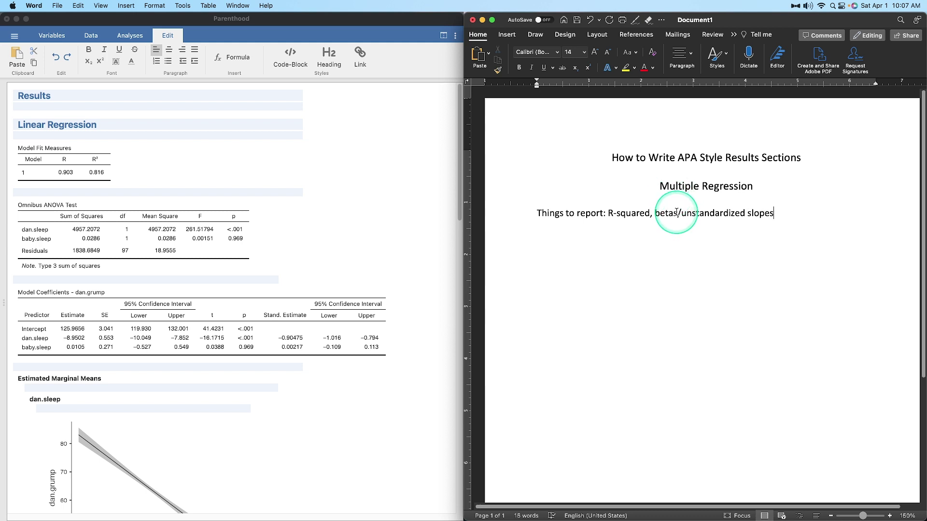
pyautogui.write('(standardized slope')
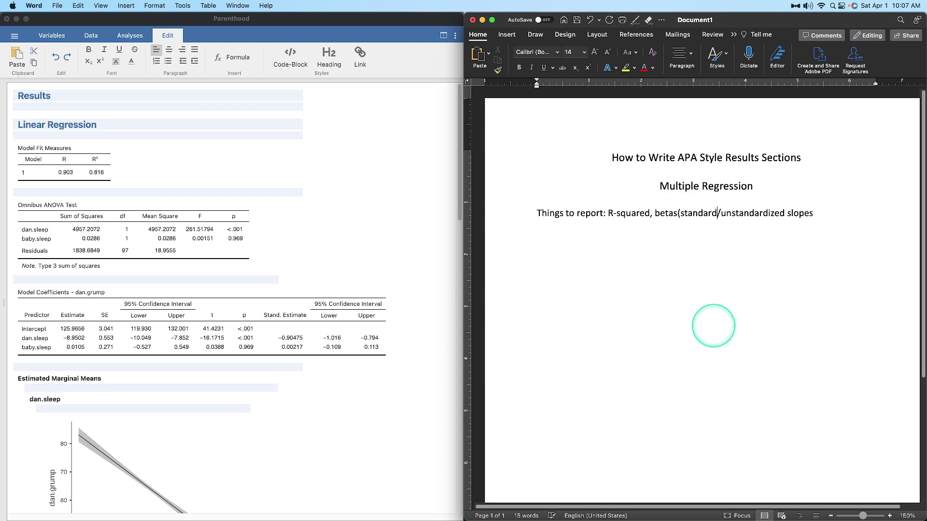
pyautogui.write('s)')
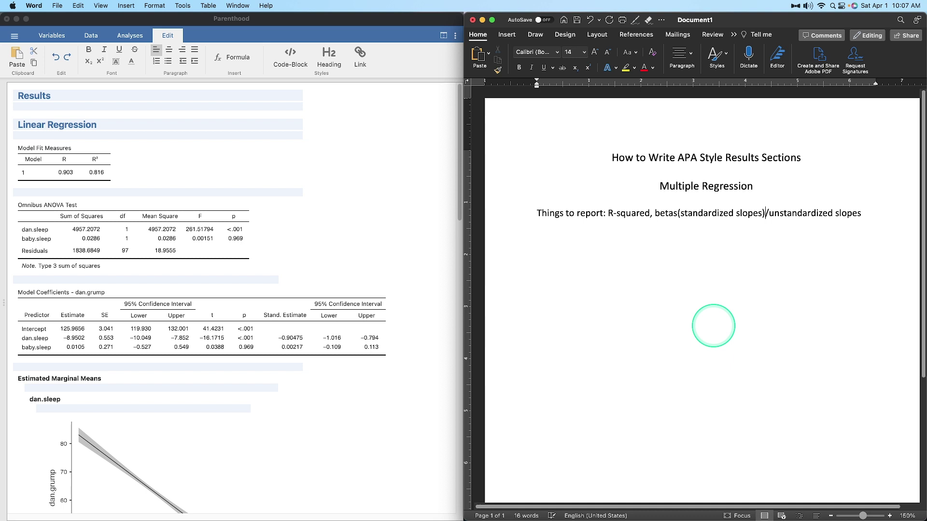
# Change the unstandardized slopes entry to "bs(unstandardized slopes)" and continue the list with ", omnibus".
pyautogui.click(769, 213)
pyautogui.write('bs (')
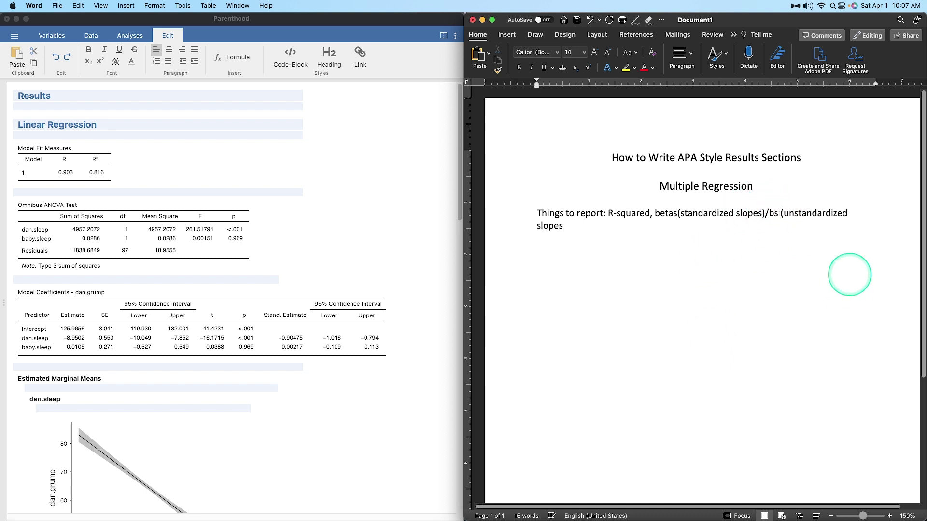
pyautogui.click(568, 237)
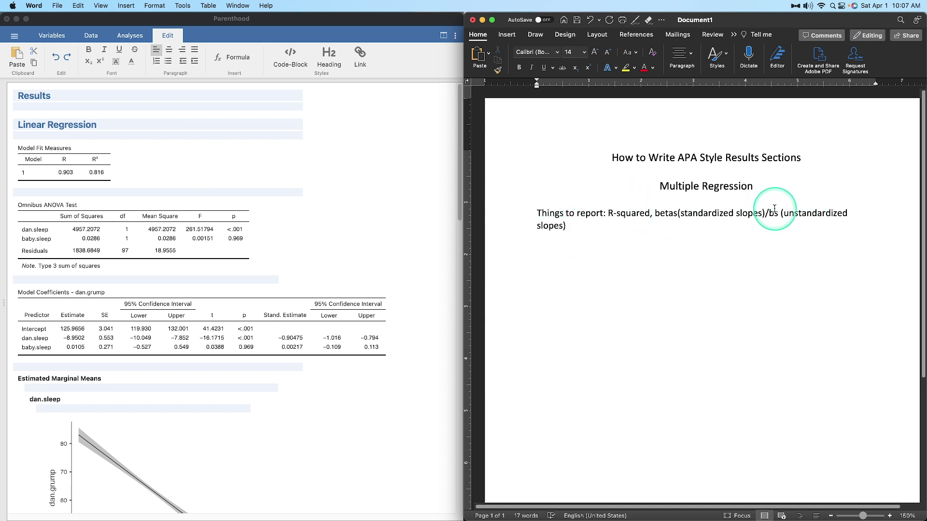
pyautogui.press('super+z')
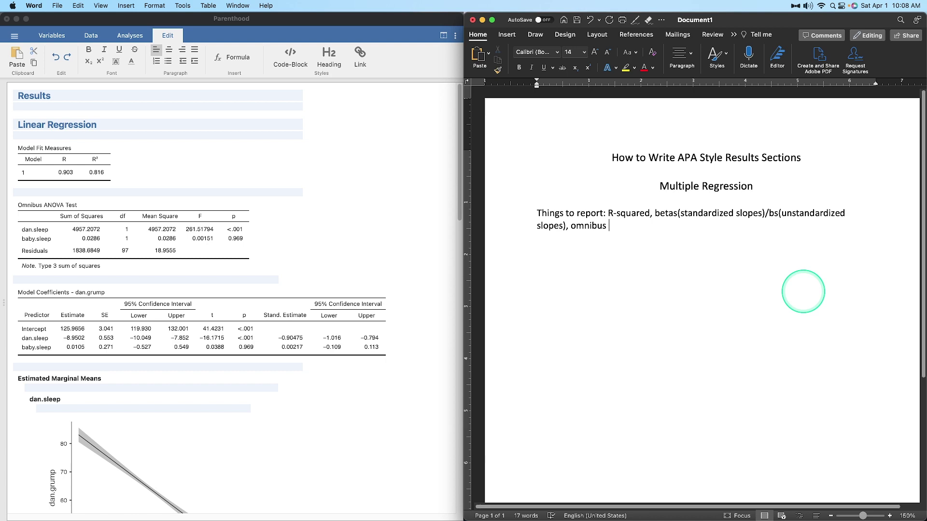
# In jamovi, add the overall model F test to the linear regression's model fit measures.
pyautogui.click(172, 151)
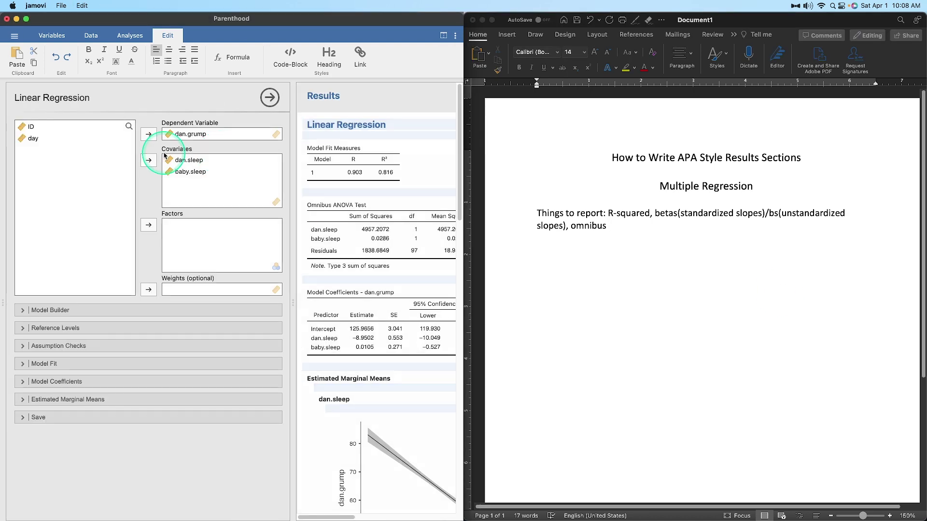
pyautogui.click(74, 366)
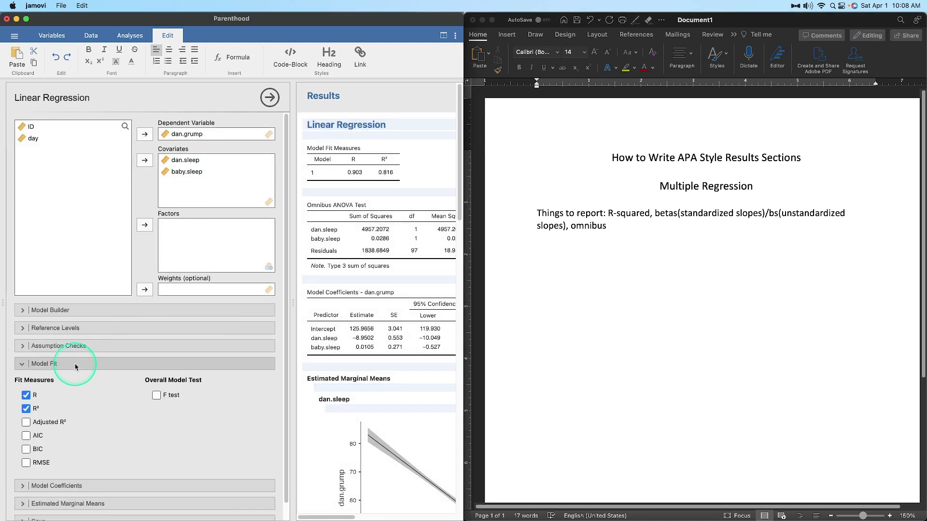
pyautogui.click(156, 395)
# In the Word document, finish the list with "ANOVA, t-tests for coefficients" and start an indented paragraph below it with "To test".
pyautogui.click(626, 231)
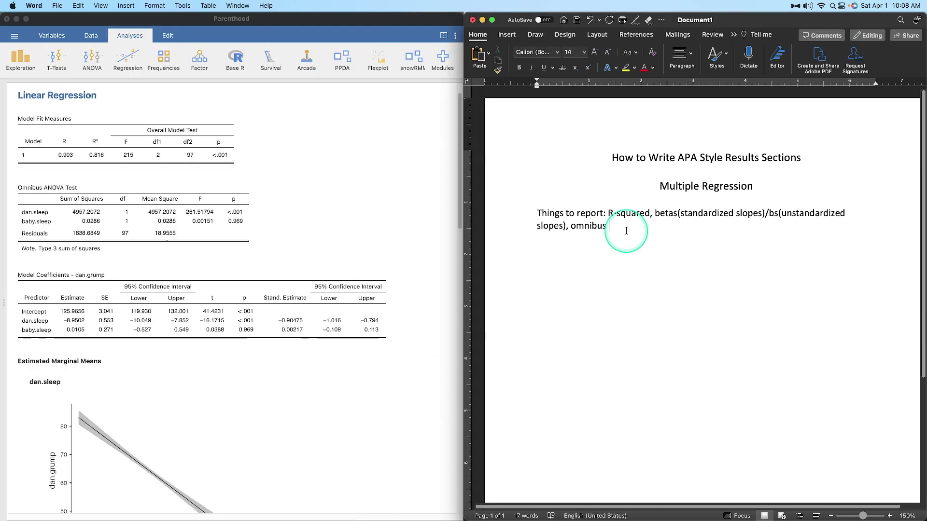
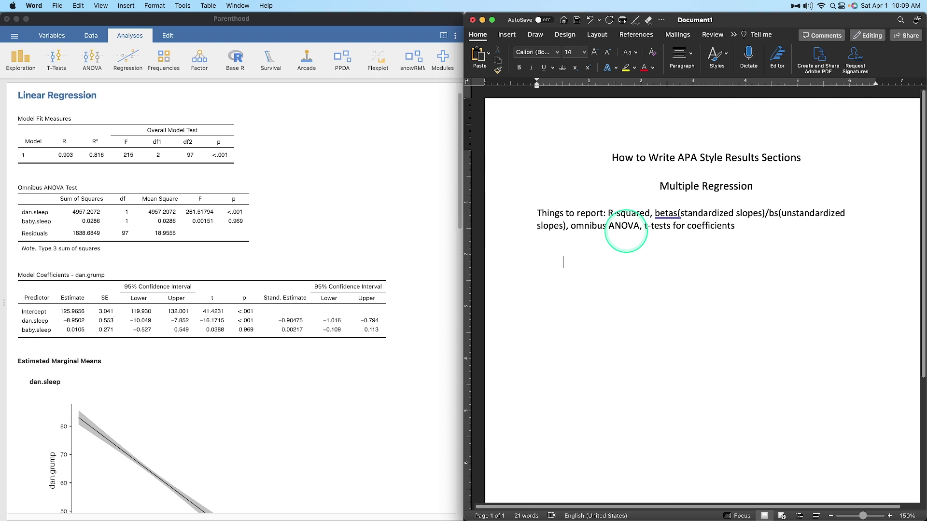
pyautogui.write('TO test')
pyautogui.press('BackSpace')
pyautogui.press('BackSpace')
pyautogui.press('BackSpace')
pyautogui.press('BackSpace')
pyautogui.press('BackSpace')
pyautogui.write('o test ')
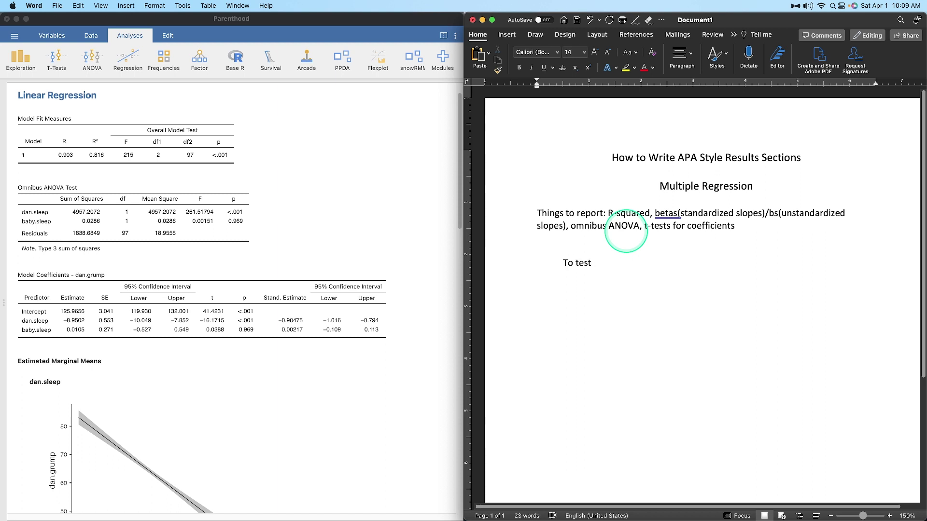
# Continue with the hypothesis that the father's grumpiness "is predicted by how much sleep he and his baby get each night, I conducted a".
pyautogui.write("the hypothesis that Dan's grumpine")
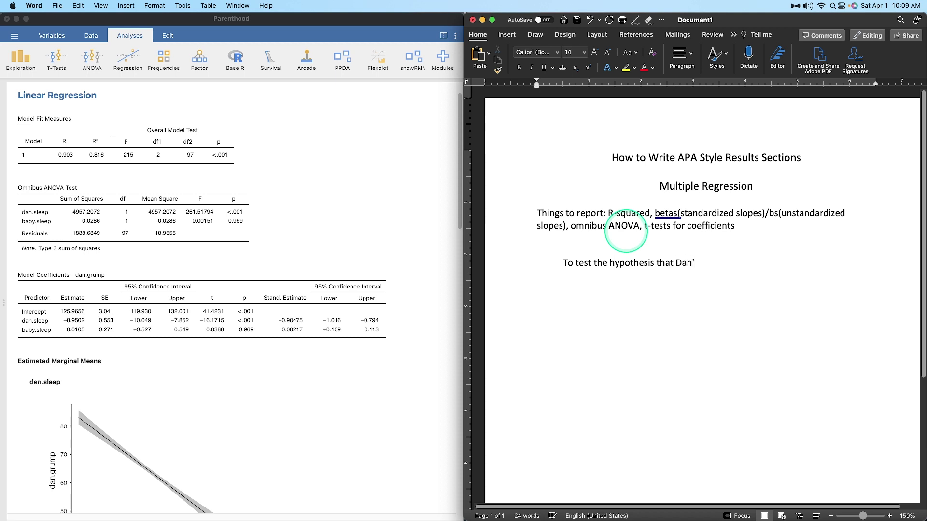
pyautogui.write('ss is predicted by how much')
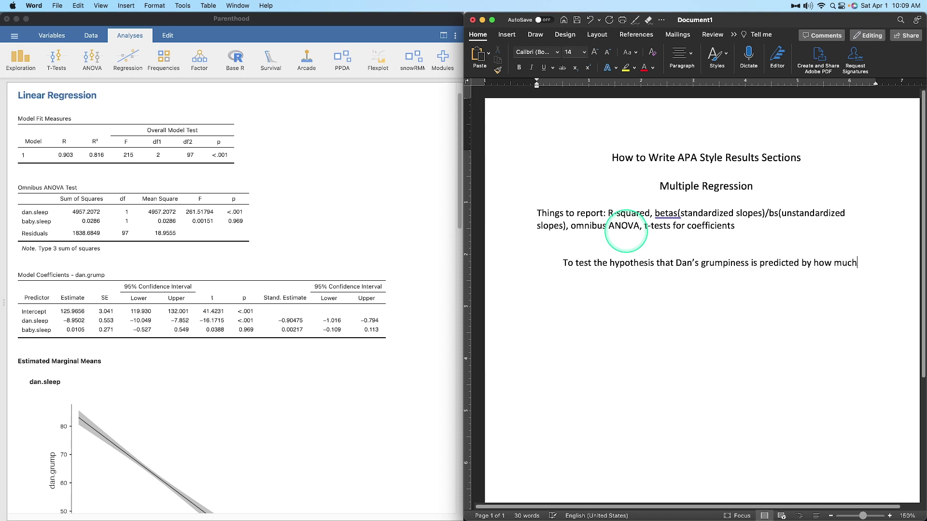
pyautogui.write(' sleep he and his baby')
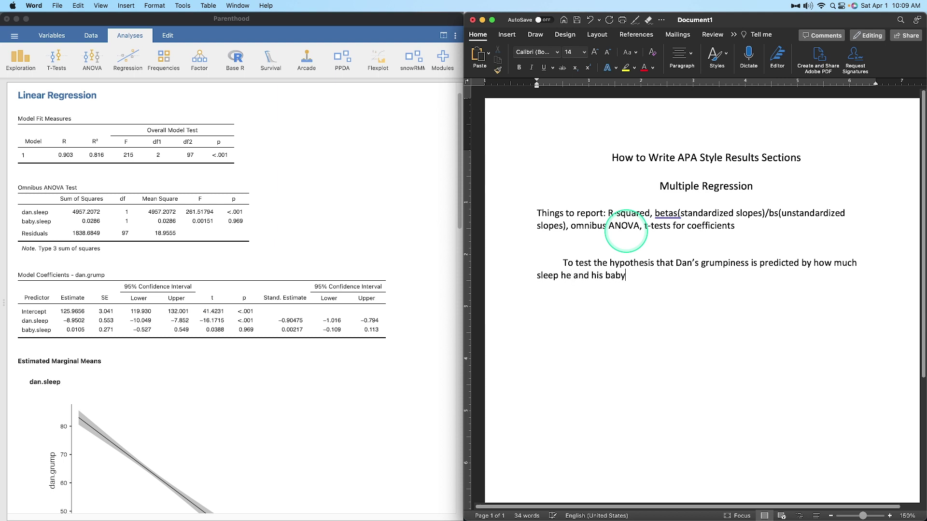
pyautogui.write(' get each night, wl conducted a')
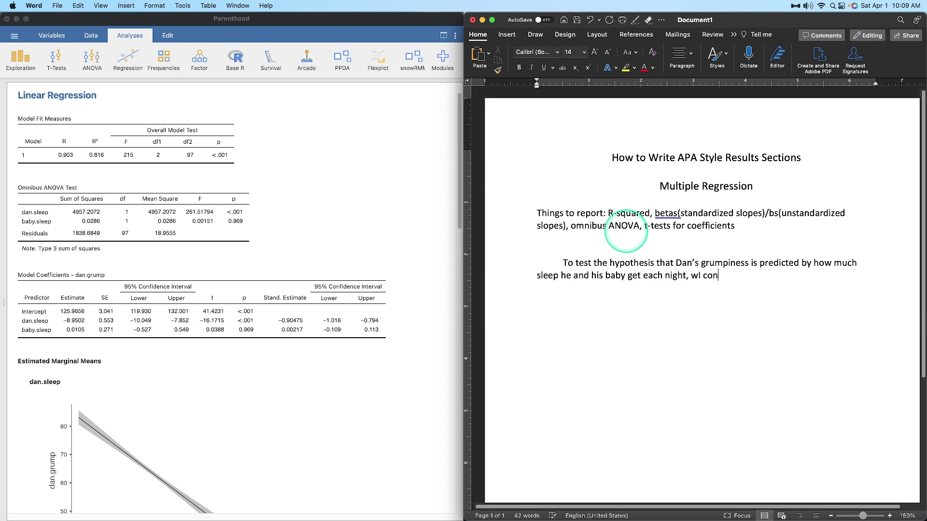
pyautogui.press('BackSpace')
pyautogui.press('BackSpace')
pyautogui.press('BackSpace')
pyautogui.write('I')
pyautogui.press('Right')
pyautogui.press('Right')
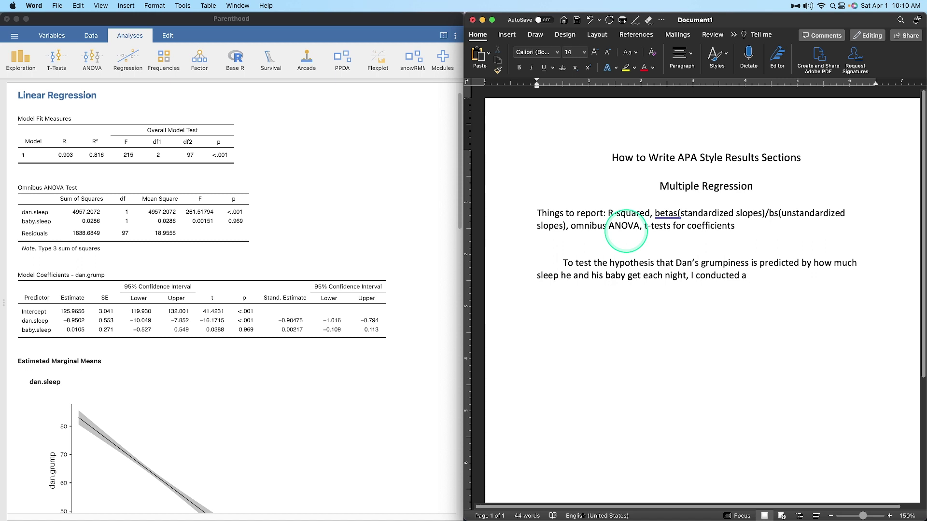
# Complete the opening sentence of the paragraph with "multiple regression analysis".
pyautogui.write('multiple regression n analysi')
pyautogui.press('BackSpace')
pyautogui.press('BackSpace')
pyautogui.press('BackSpace')
pyautogui.press('BackSpace')
pyautogui.press('BackSpace')
pyautogui.press('BackSpace')
pyautogui.press('BackSpace')
pyautogui.press('BackSpace')
pyautogui.press('BackSpace')
pyautogui.write('analysis')
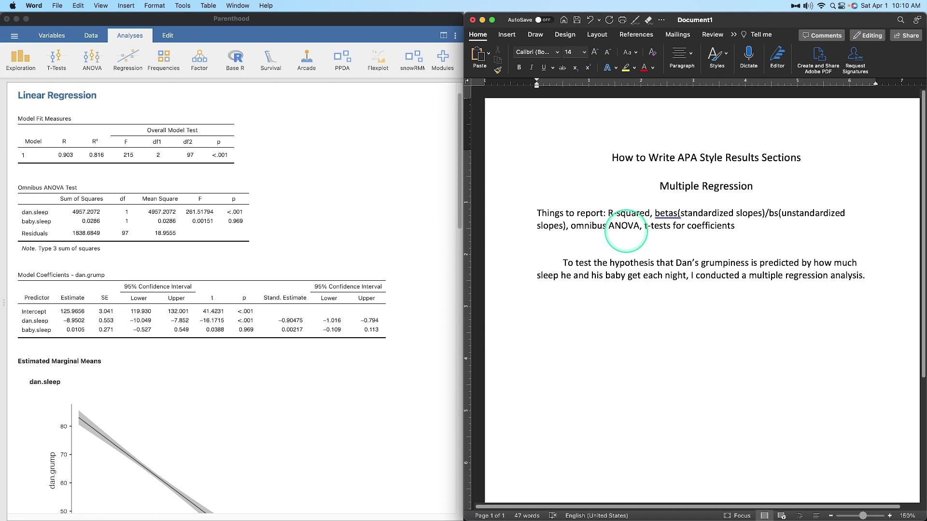
# Write that the hours of sleep both father and baby got each night "were entered into the regression equation as predictor variables, and then".
pyautogui.write('. The amount of sleep, in hours, that both Dan and his baby got each night, w')
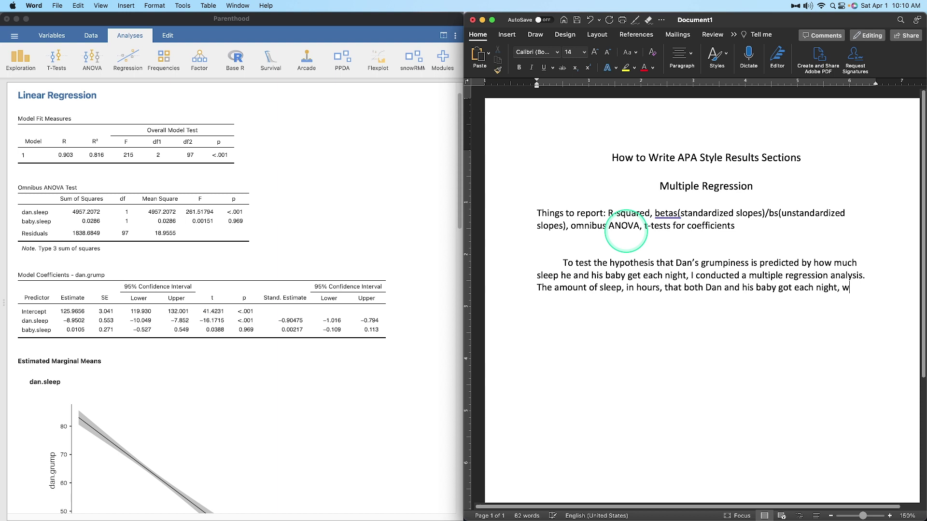
pyautogui.write('ere entered into the ')
pyautogui.write('regression equation as')
pyautogui.write(' predictor variable')
pyautogui.write('s, and then ')
# Continue with the father's "level of grumpiness, as measured by the Grumpiness Mood Detector Scale", putting his name in the possessive.
pyautogui.write('Dan level of grump')
pyautogui.write('iness, as men')
pyautogui.press('BackSpace')
pyautogui.write('asured by')
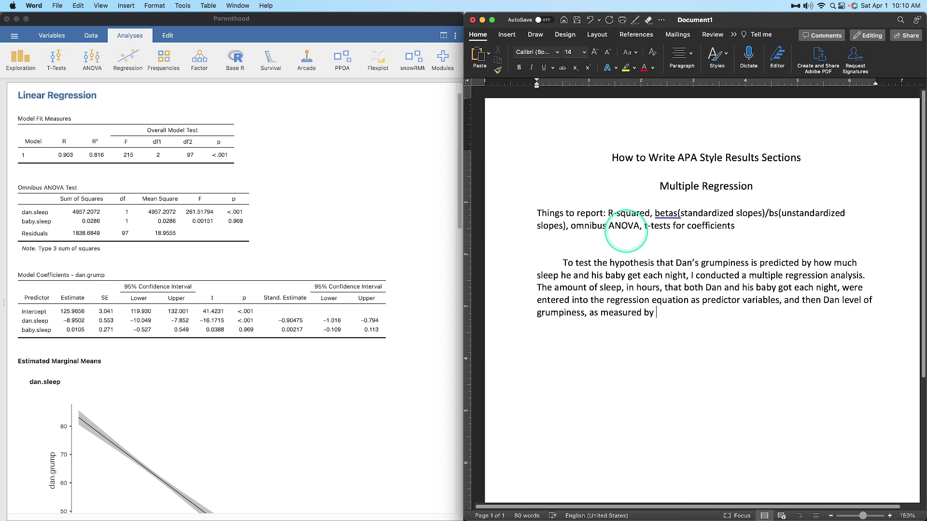
pyautogui.write(' the Grumpiness Mood Detector Scale')
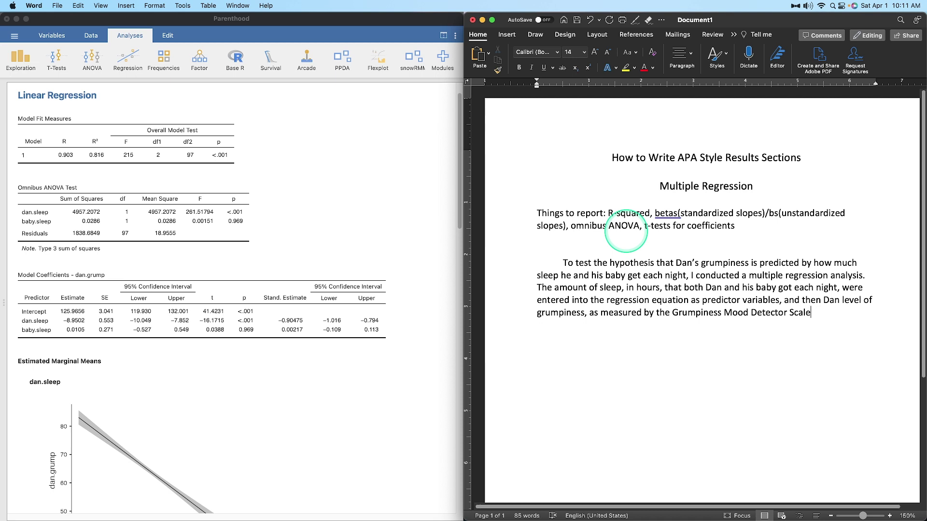
pyautogui.write("'s")
pyautogui.press('super+Down')
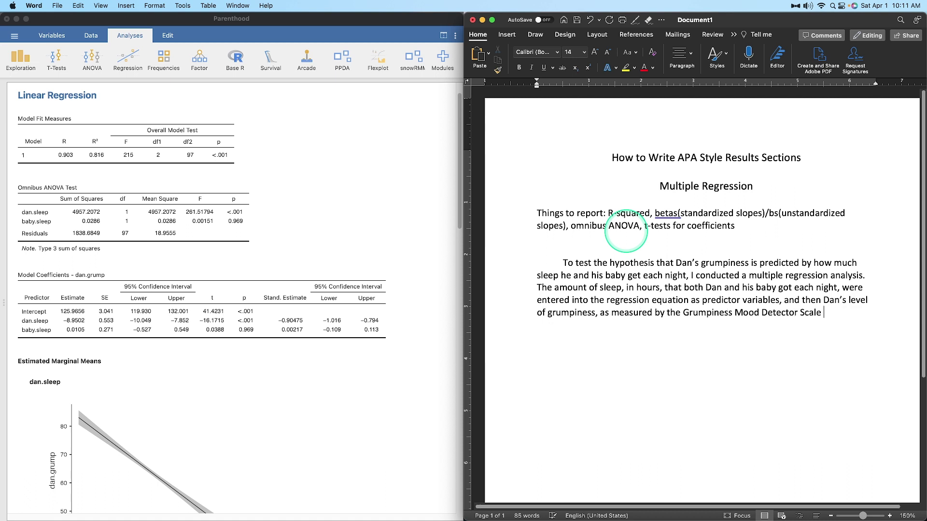
# End the sentence with "was entered into the regression equation as the outcome variable.".
pyautogui.write('was entered into')
pyautogui.write(' the regress')
pyautogui.write('ion equation as the ')
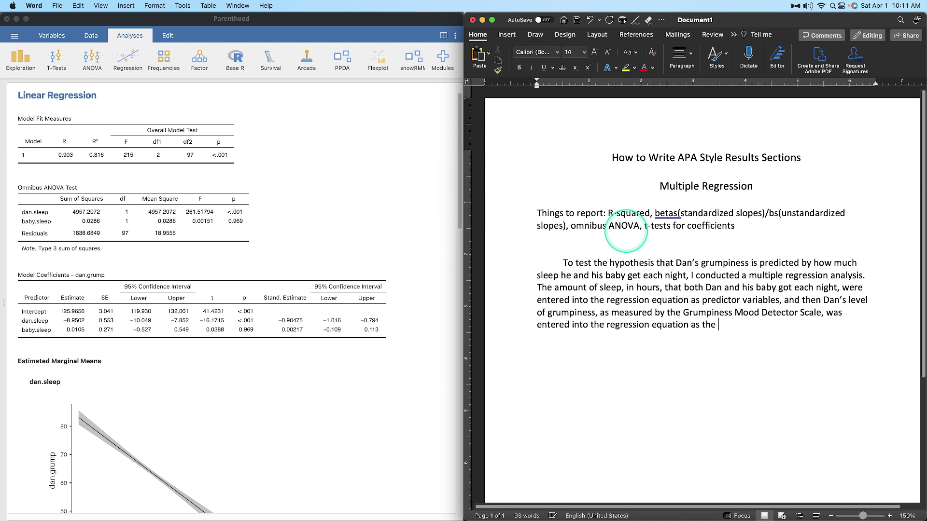
pyautogui.write('outcome variable.')
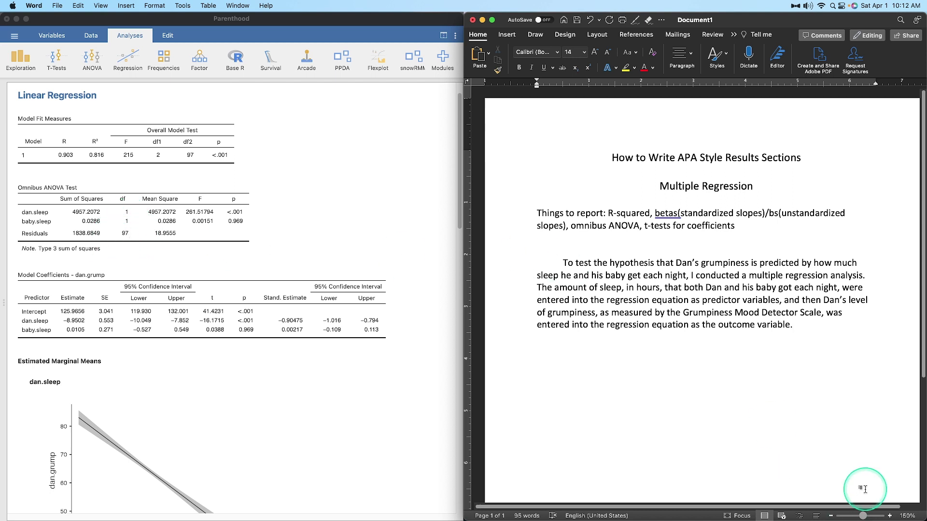
# Begin the findings sentence with "The test revealed that".
pyautogui.write('The results')
pyautogui.press('BackSpace')
pyautogui.press('BackSpace')
pyautogui.press('BackSpace')
pyautogui.press('BackSpace')
pyautogui.press('BackSpace')
pyautogui.press('BackSpace')
pyautogui.press('BackSpace')
pyautogui.write('test revealed that th')
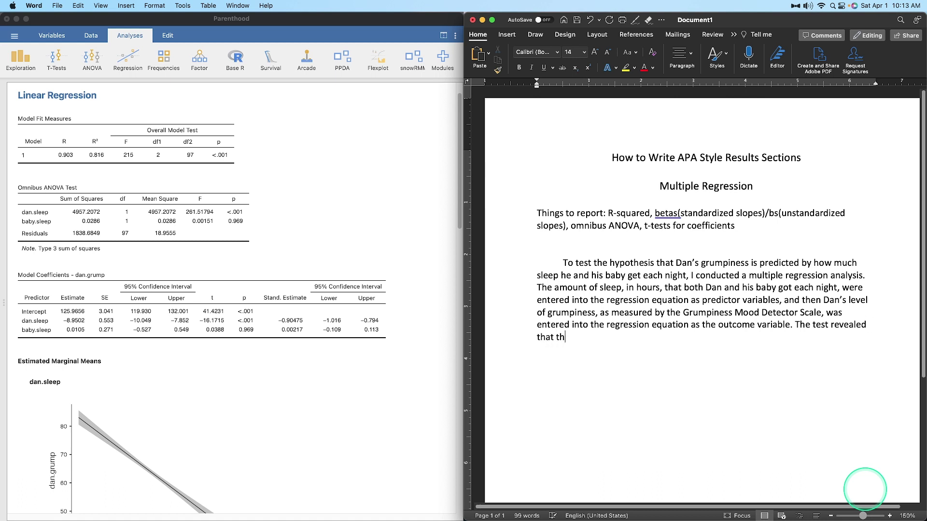
# Continue that the combination of the amount of sleep the father and his baby received each night "explained 81.6% of the variance".
pyautogui.write('e combinati')
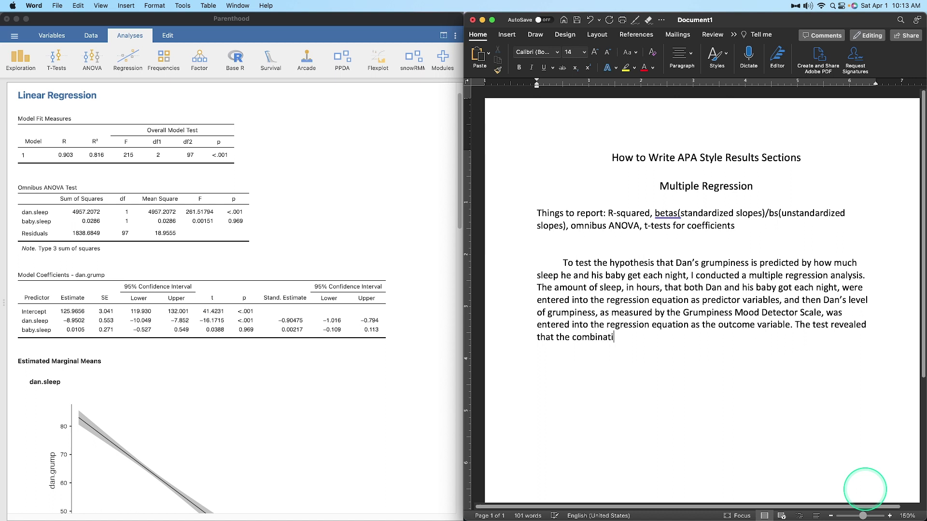
pyautogui.write('on of the am')
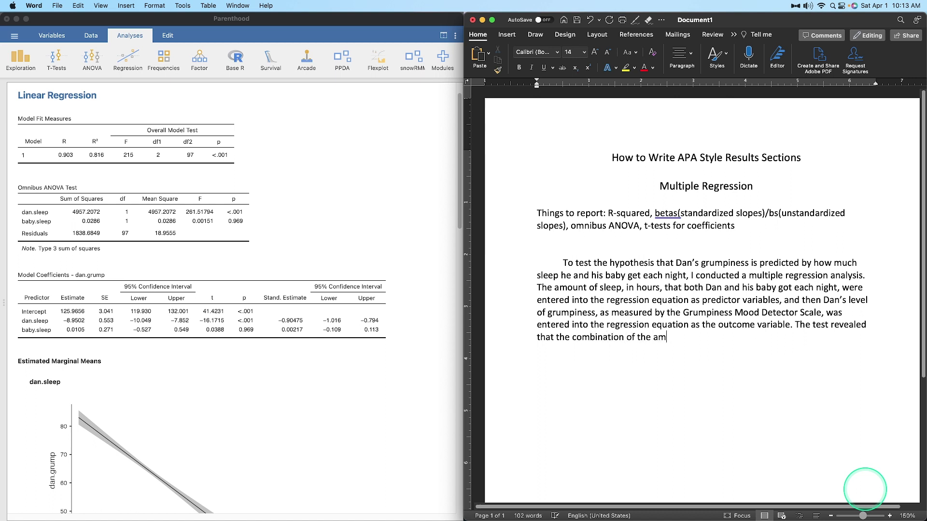
pyautogui.write('ount of sleep that Dan and ')
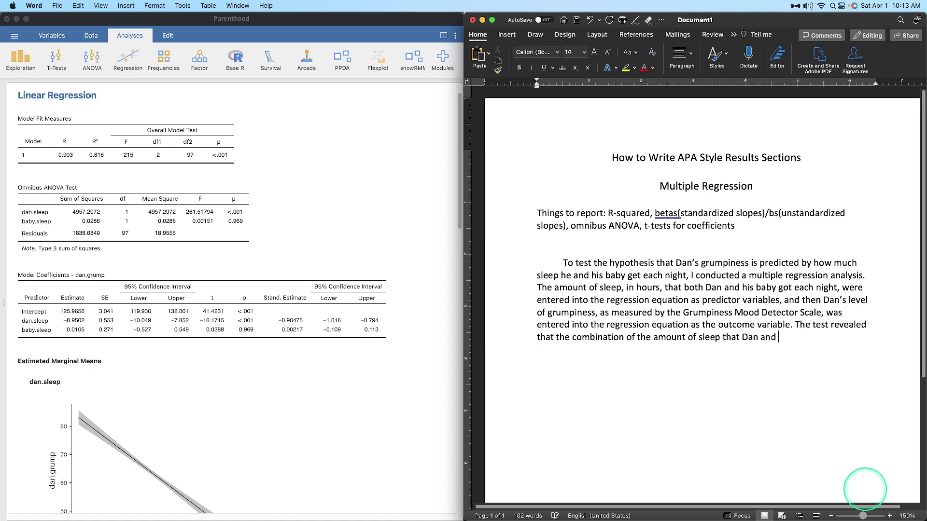
pyautogui.write('his baby received each ')
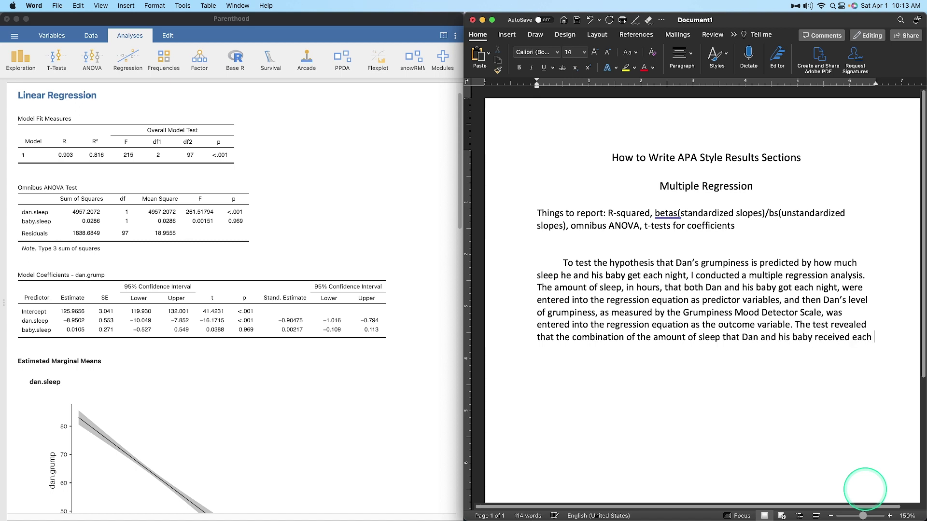
pyautogui.write('night explained')
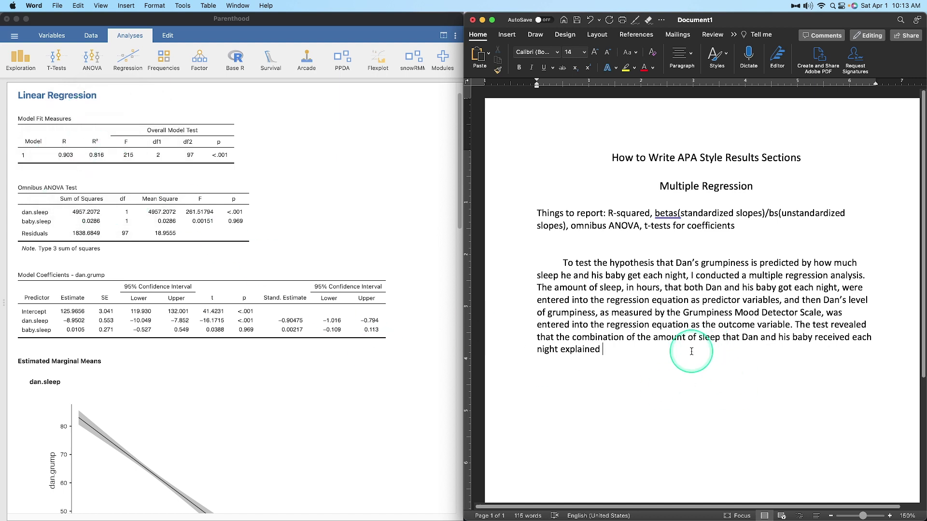
pyautogui.write('81.6% of the variance i')
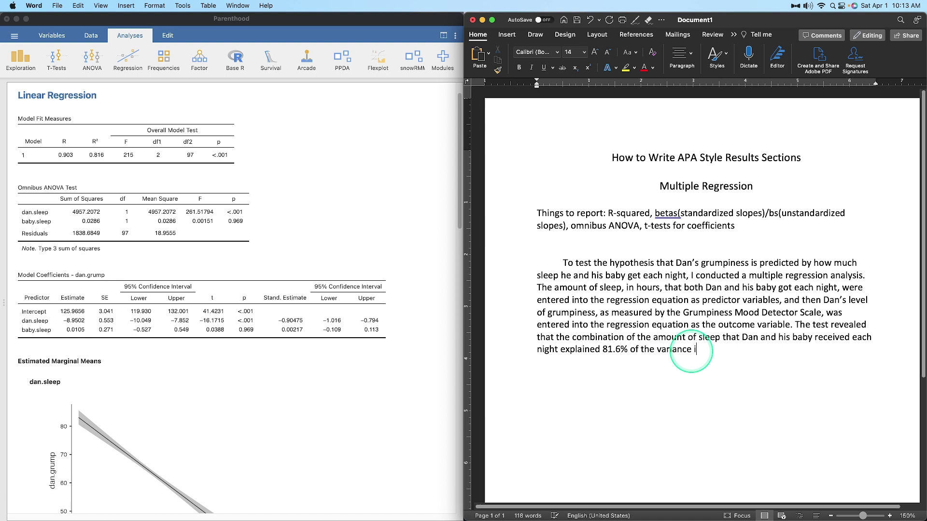
# Add "in" the father's "level of grumpiness, R2," with the R in italics, the 2 superscript and the comma in normal position.
pyautogui.write('n Dan’s level of grumpiness, R2')
pyautogui.hotkey('shift', 'Left')
pyautogui.click(587, 67)
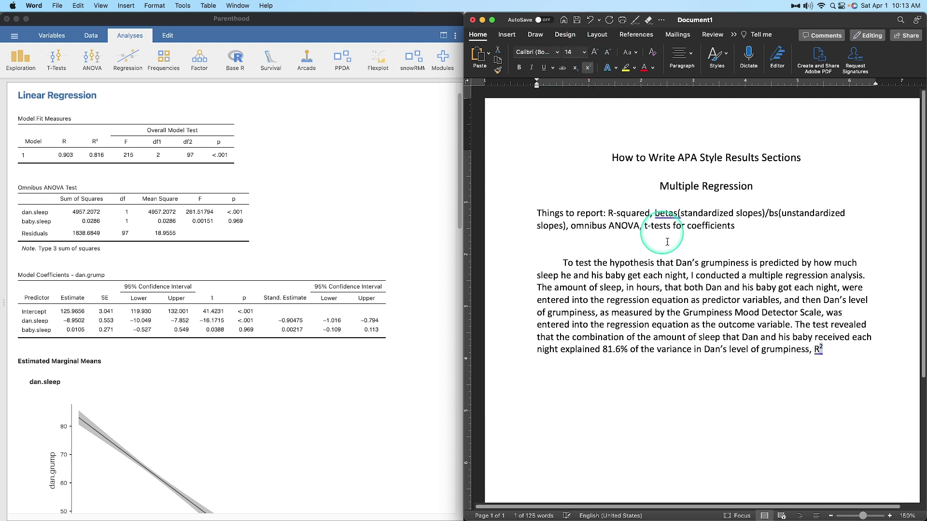
pyautogui.press('Left')
pyautogui.hotkey('shift', 'Left')
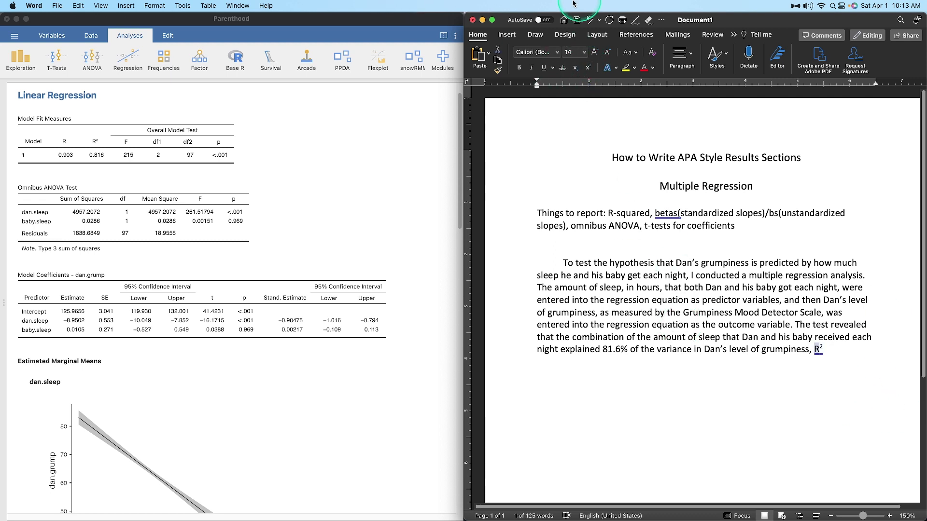
pyautogui.press('super+i')
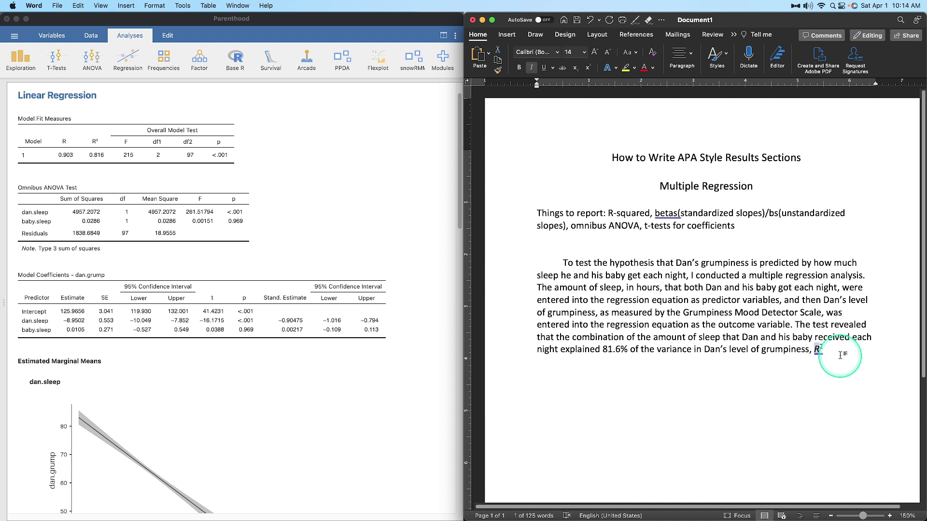
pyautogui.click(842, 357)
pyautogui.click(590, 70)
pyautogui.write(',')
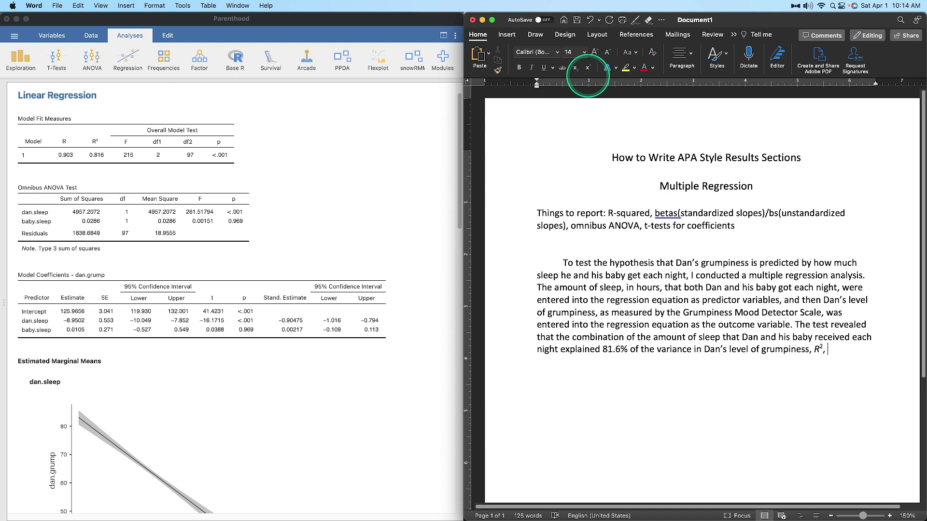
# Write "F(2," for the overall model test and insert "= .816" in normal text after R squared.
pyautogui.write('(2')
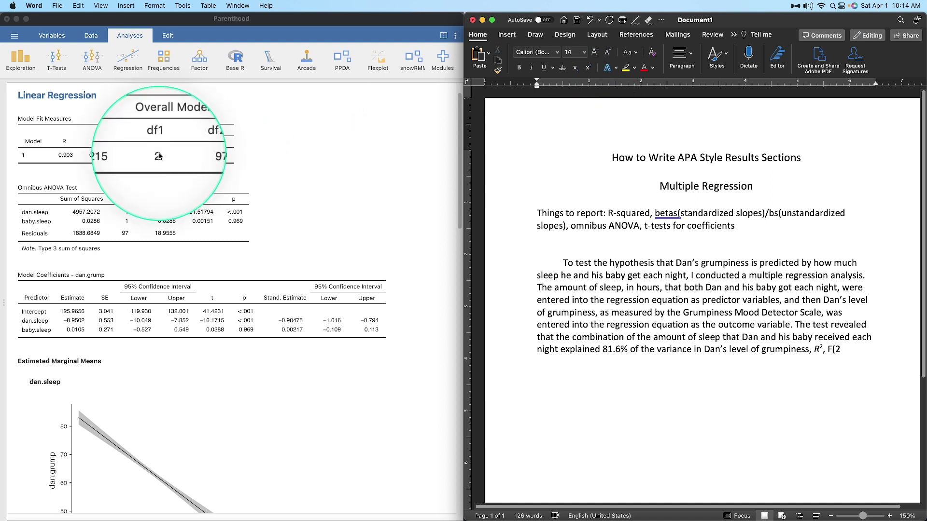
pyautogui.write(', 0')
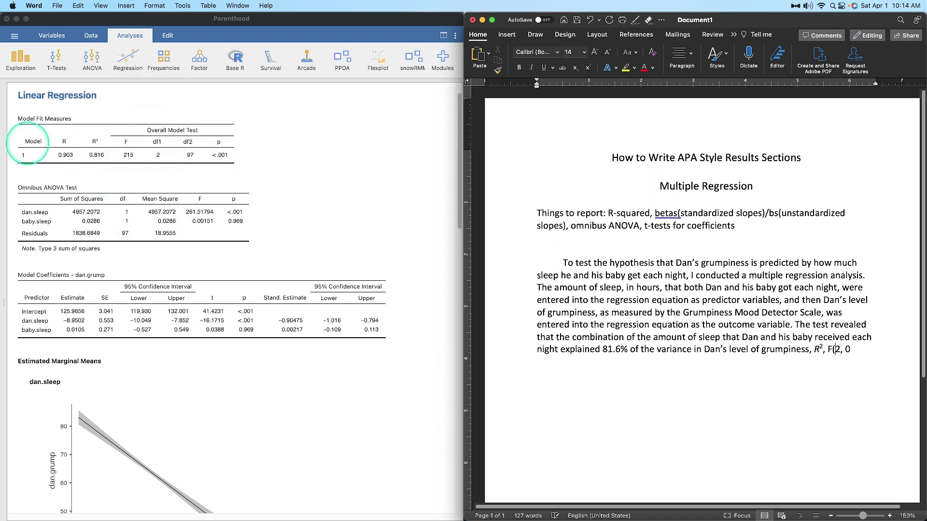
pyautogui.press('super+shift+equal')
pyautogui.click(588, 67)
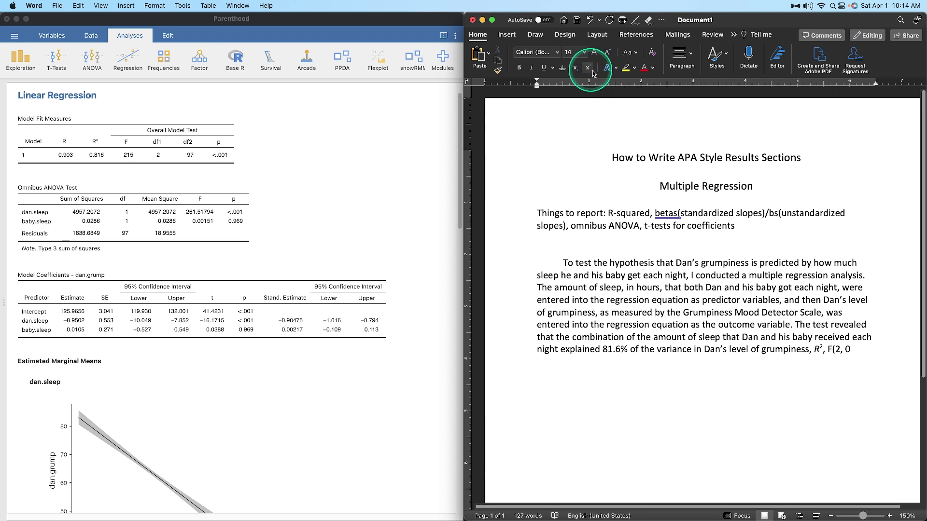
pyautogui.write('= .8')
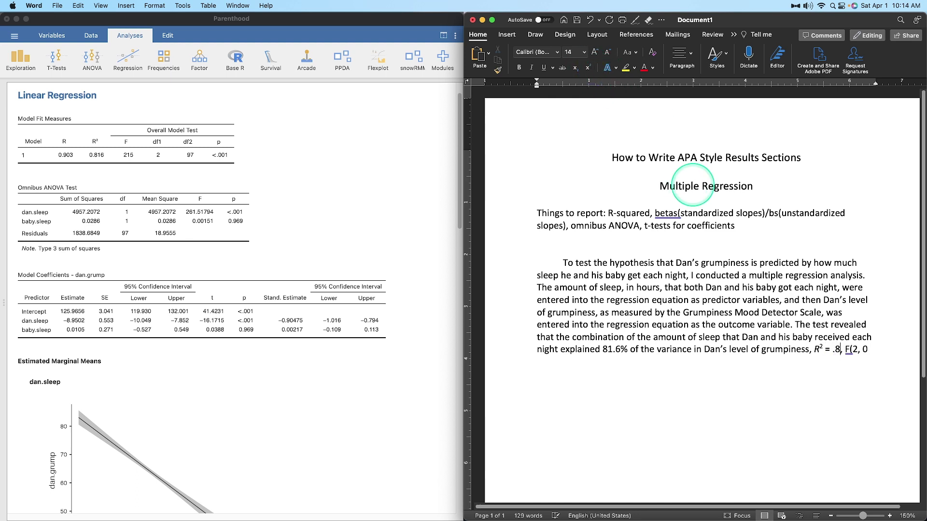
pyautogui.write('16')
pyautogui.press('BackSpace')
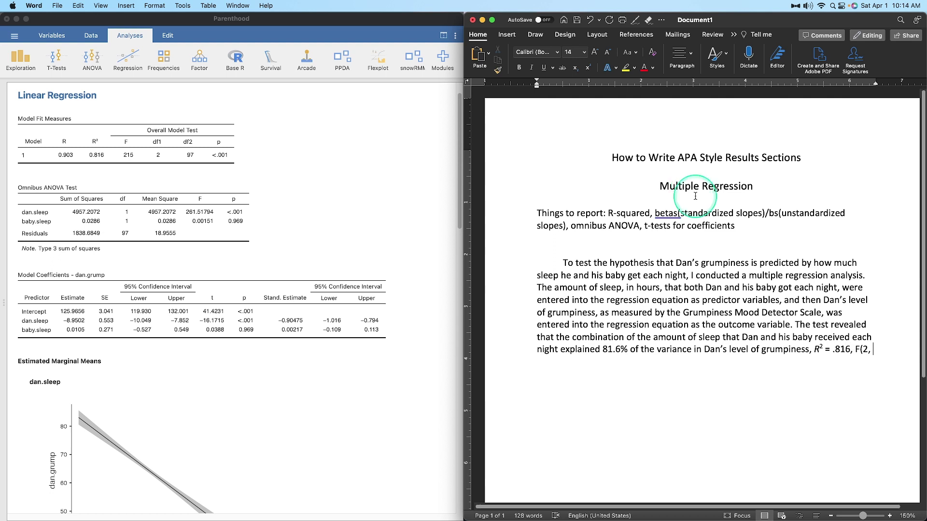
# Complete the overall F test report with "97) = 215.00, p < .001".
pyautogui.write('97) =')
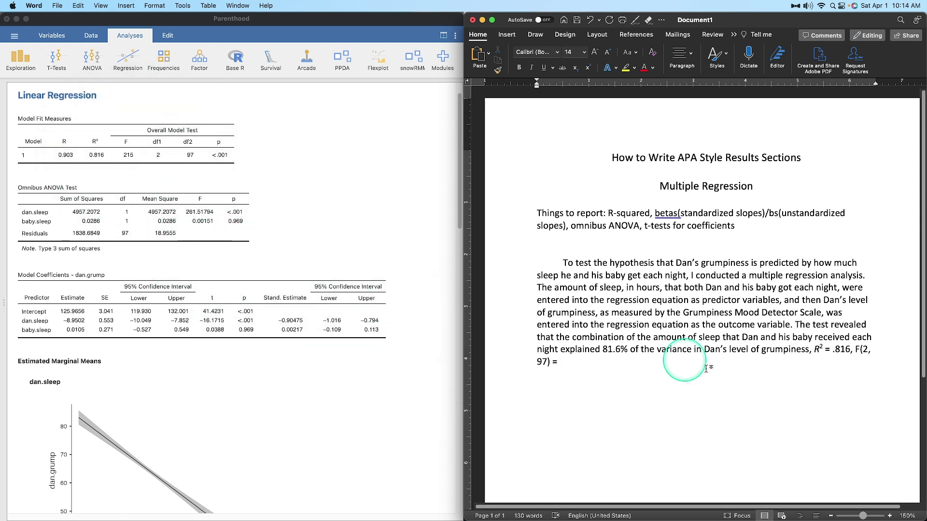
pyautogui.write('215.00')
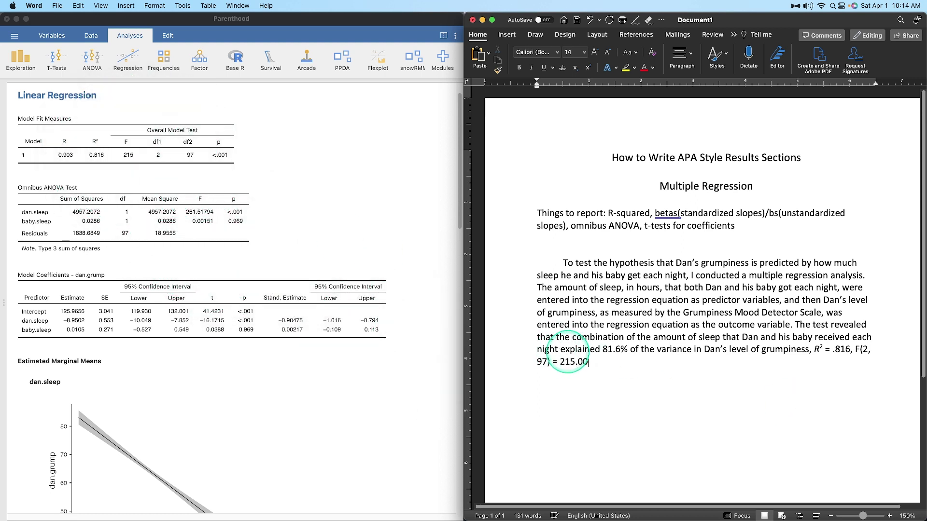
pyautogui.write(', p')
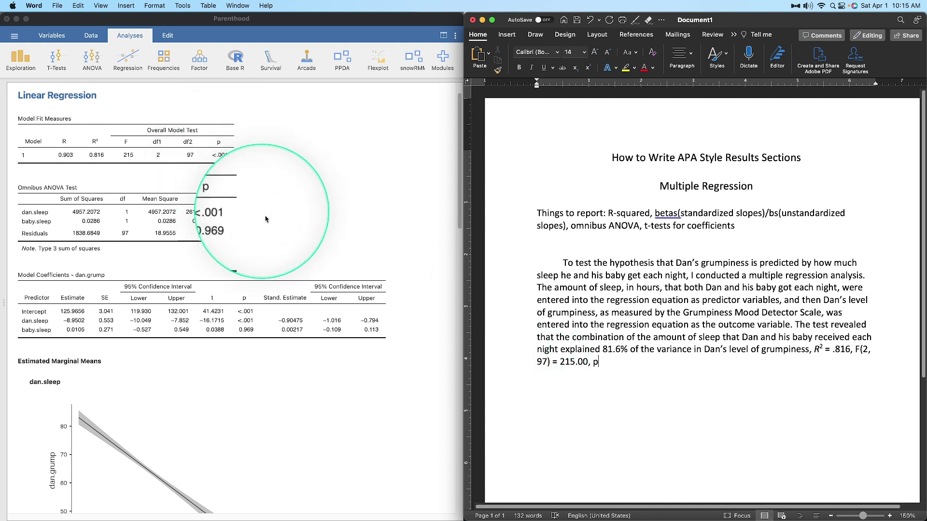
pyautogui.write(' < .001')
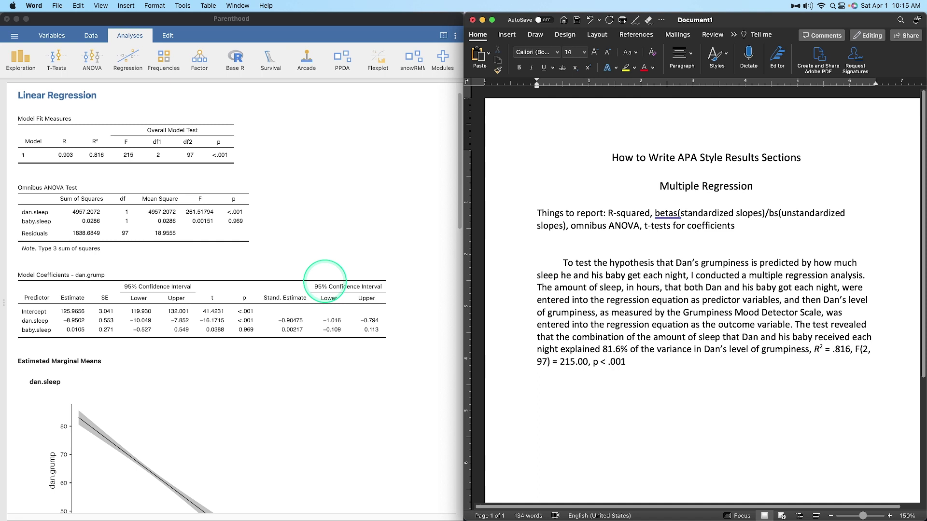
# End the overall F test sentence with a period and italicize its F and p.
pyautogui.write('.')
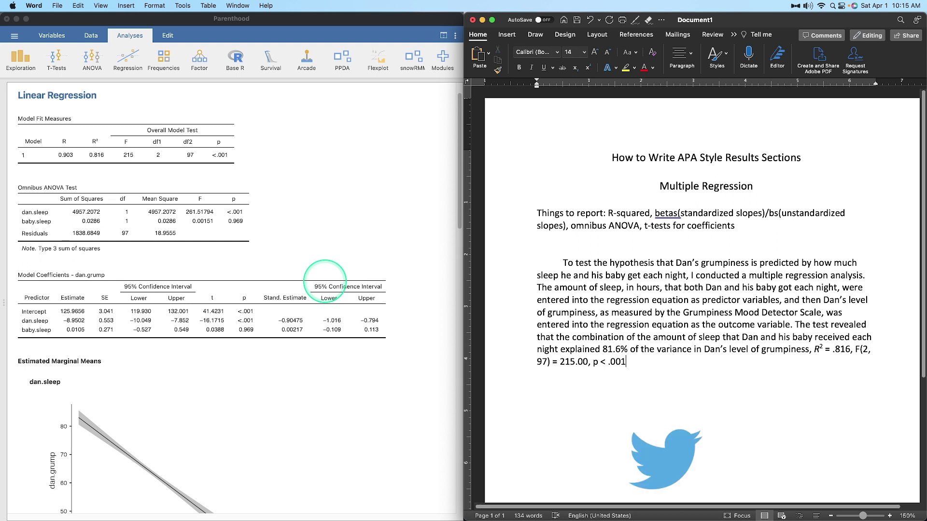
pyautogui.doubleClick(857, 349)
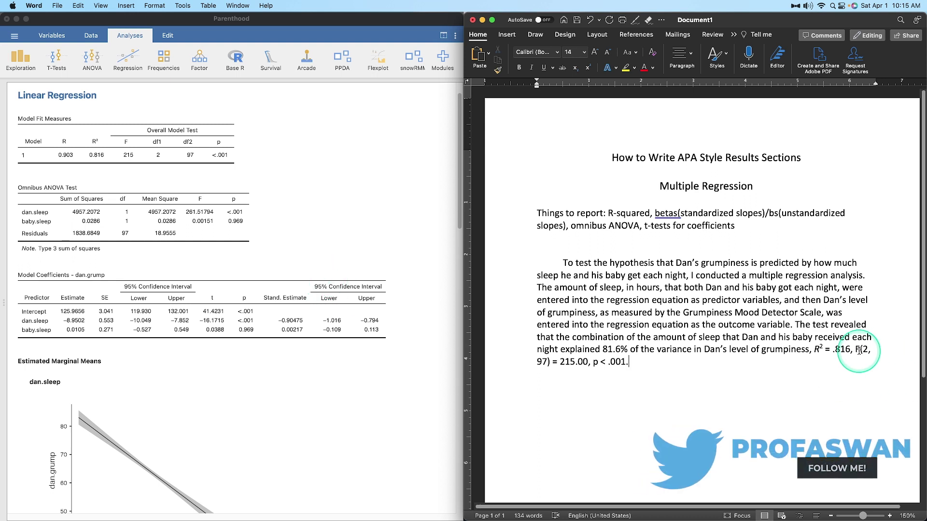
pyautogui.press('super+i')
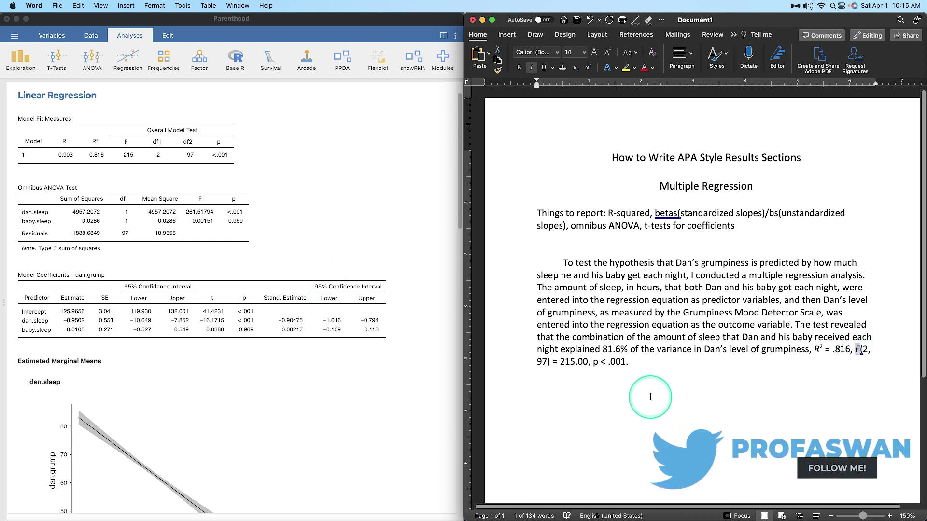
pyautogui.doubleClick(595, 362)
pyautogui.press('super+i')
pyautogui.click(641, 364)
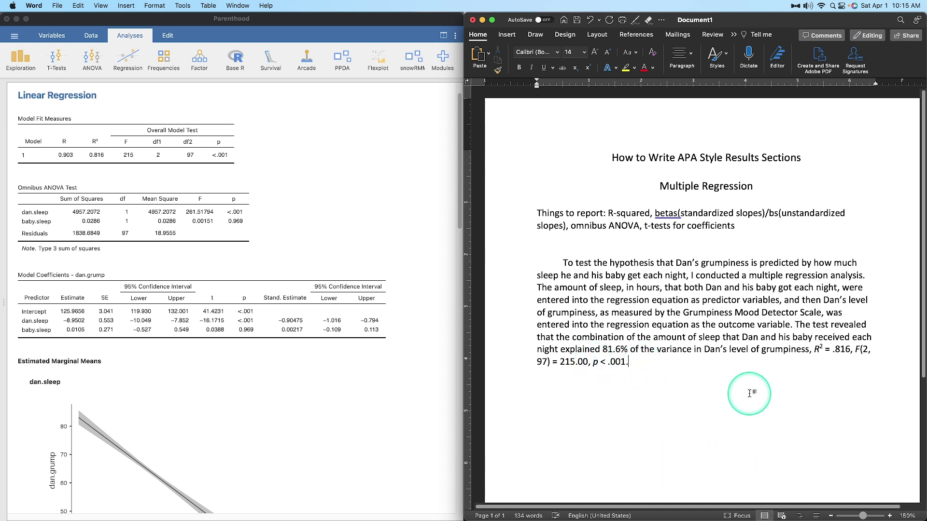
# Start a new paragraph below with "The predictor variable of the amount fo sleep that".
pyautogui.press('Return')
pyautogui.scroll(-3, 701, 364)
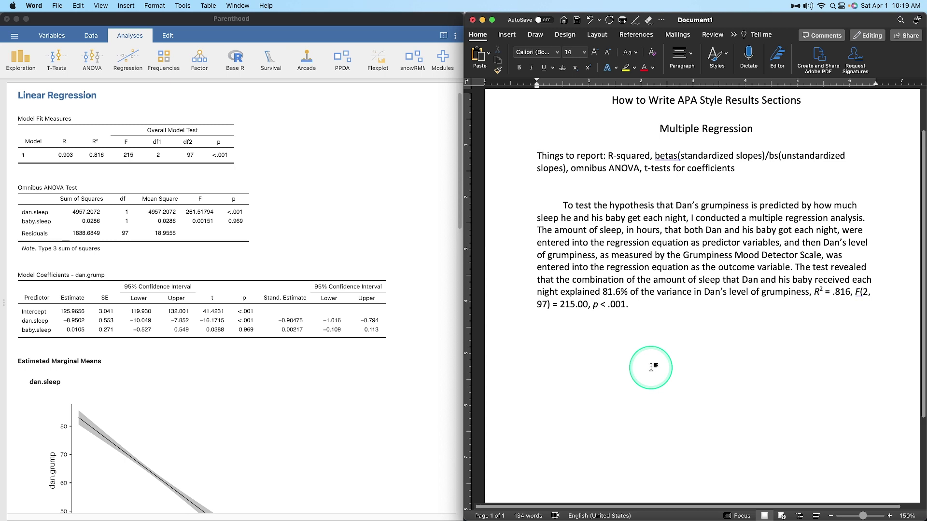
pyautogui.write('The predic')
pyautogui.press('BackSpace')
pyautogui.press('BackSpace')
pyautogui.write('ictor variable of the ')
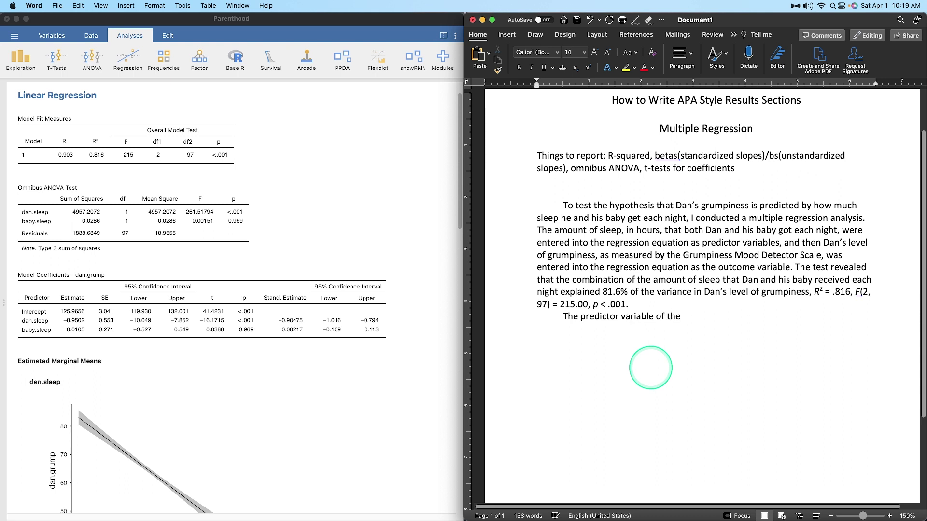
pyautogui.write('amount fo sleep that ')
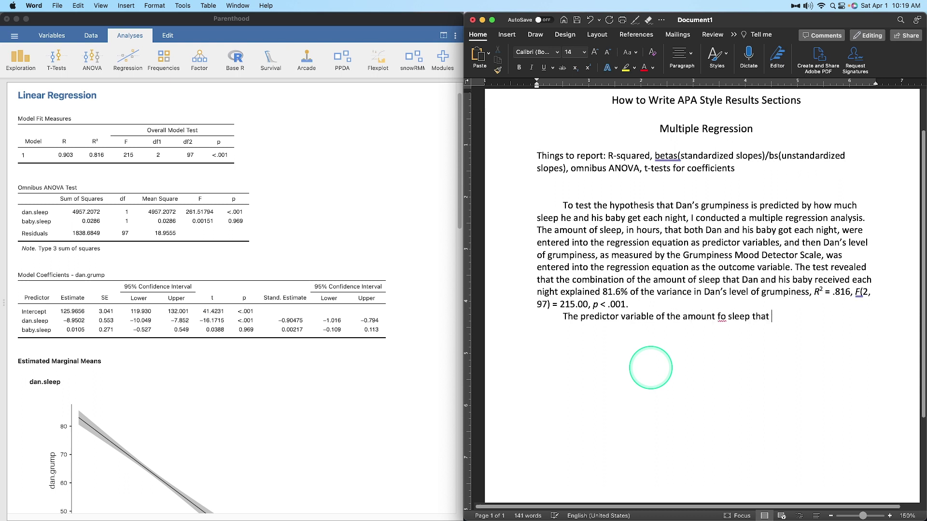
# Continue that the father "gets each night was a strong predictor of the his grumpiness level the next day".
pyautogui.write('Dan gets each night was a')
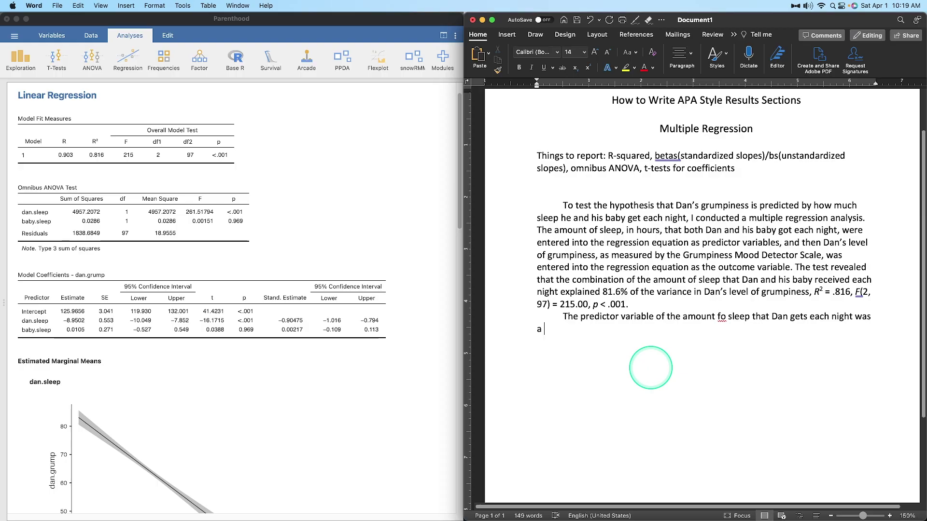
pyautogui.write('strong predictor of the his g')
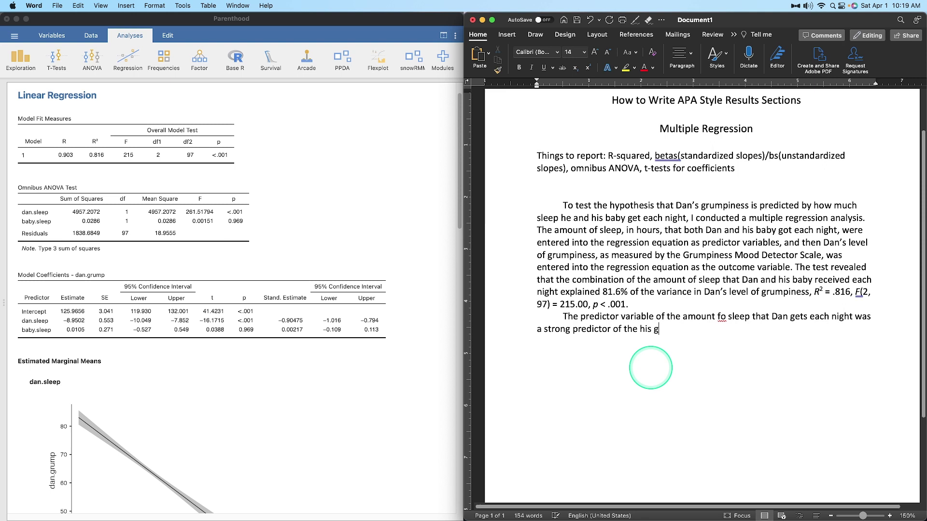
pyautogui.write('rumpiness ')
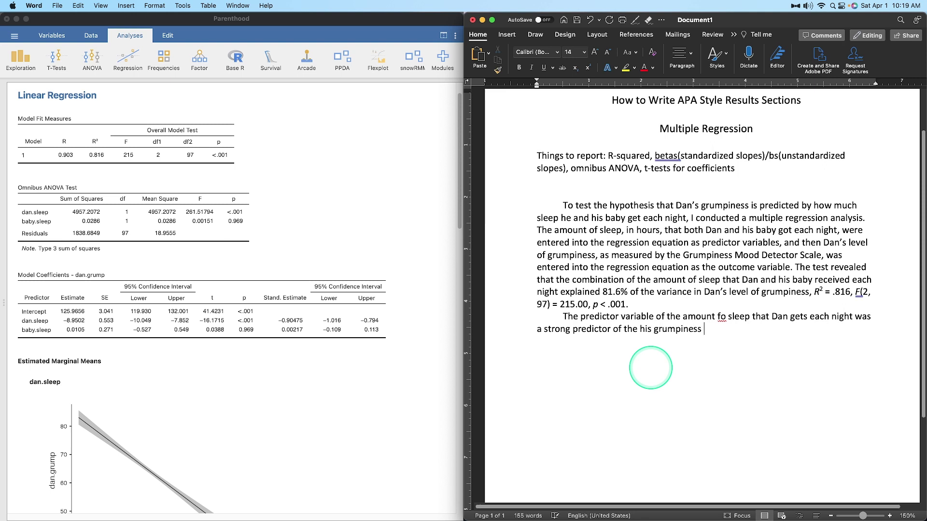
pyautogui.write('level the next day')
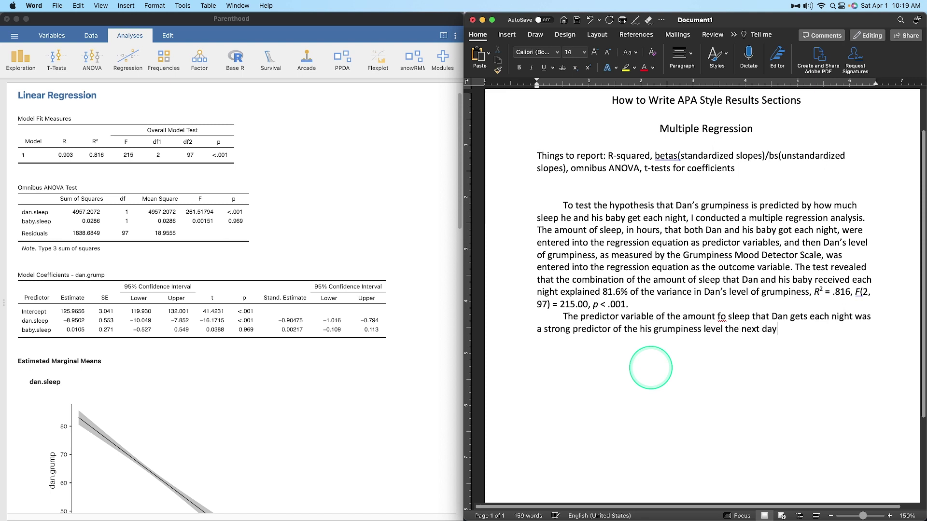
# Correct the misspelled "fo" before "sleep" to "of".
pyautogui.click(728, 317)
pyautogui.press('BackSpace')
pyautogui.press('BackSpace')
pyautogui.press('BackSpace')
pyautogui.write('of')
# Add a comma after "the next day" and report the standardized slope as "β = -.903", inserting the beta from the Symbol font.
pyautogui.click(788, 333)
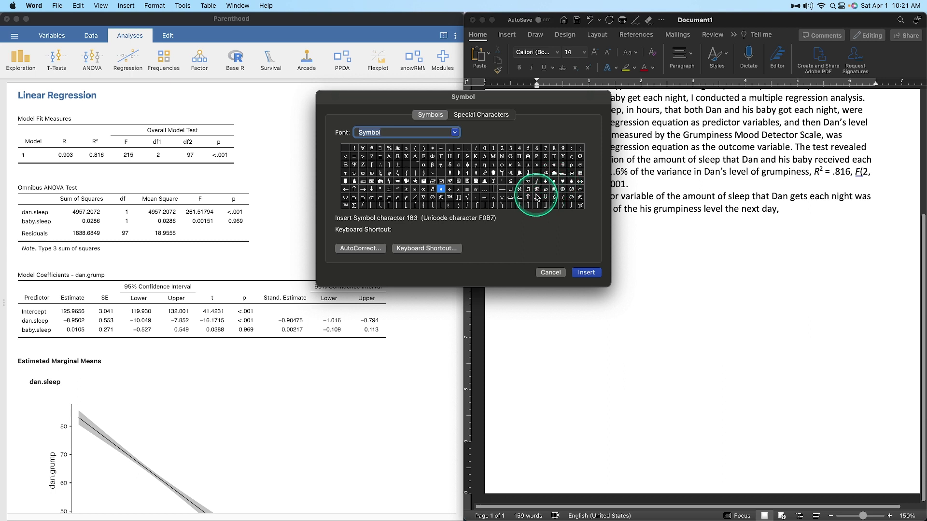
pyautogui.doubleClick(432, 164)
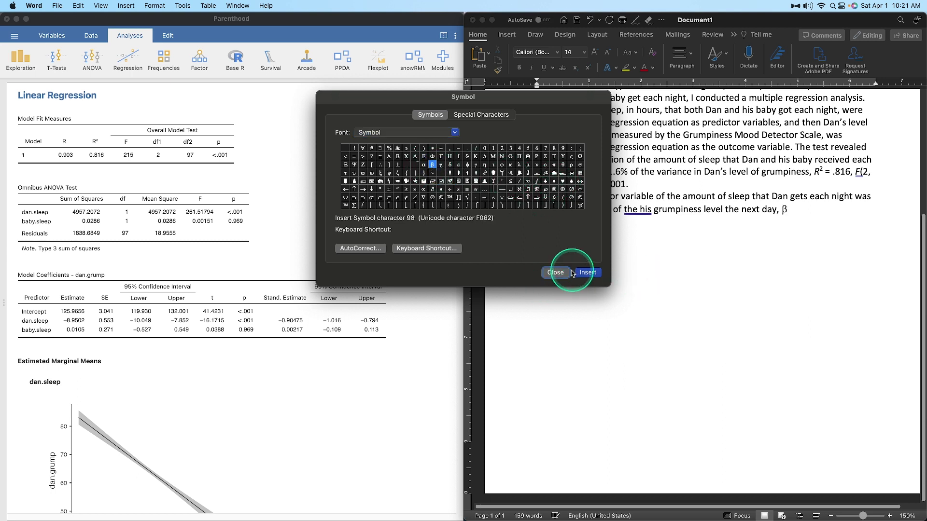
pyautogui.click(555, 272)
pyautogui.write('=')
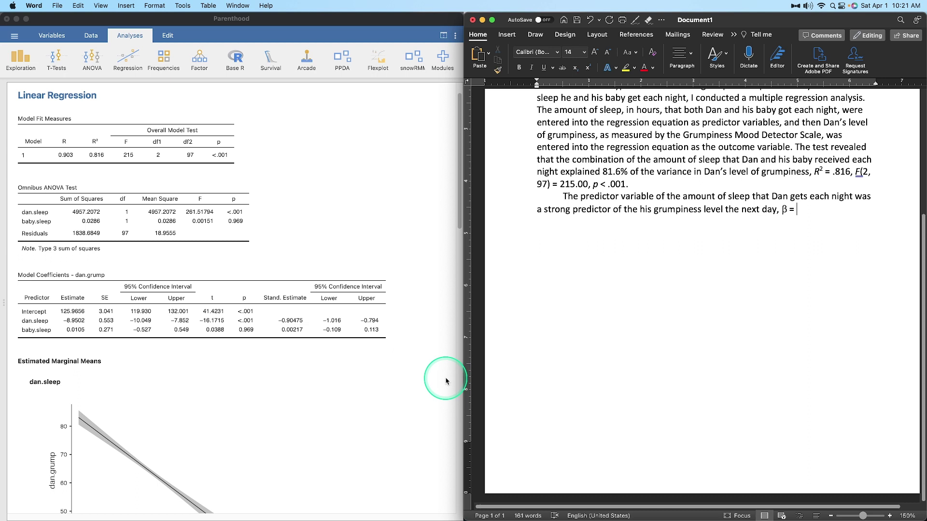
pyautogui.write('-.903')
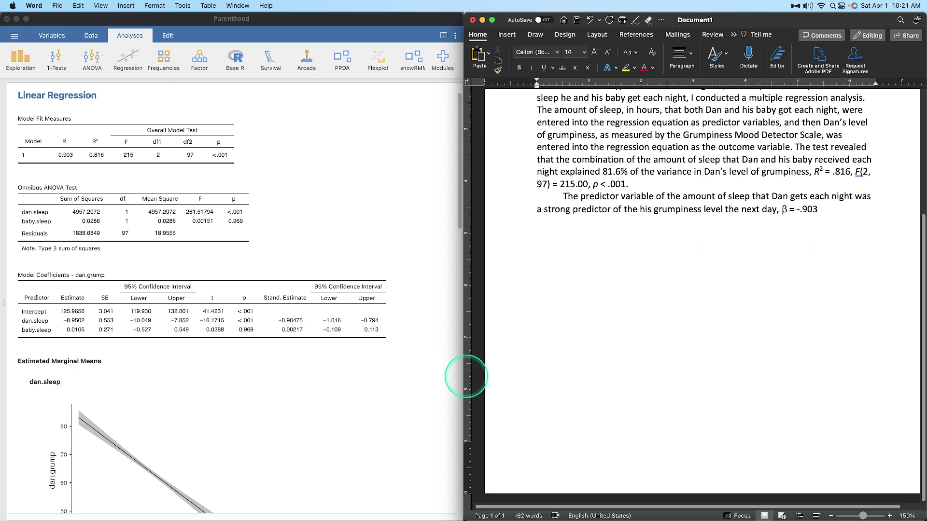
# Append ", t(99) = -16.17, p < .001." after the standardized slope, with t and p in italics.
pyautogui.write(', t(')
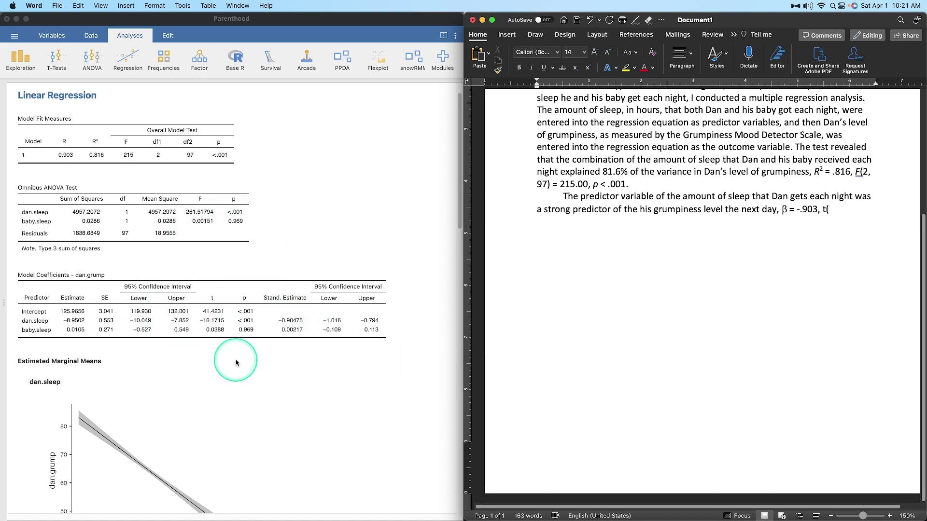
pyautogui.write('99) = -16.17, p < .001')
pyautogui.click(824, 210)
pyautogui.press('super+i')
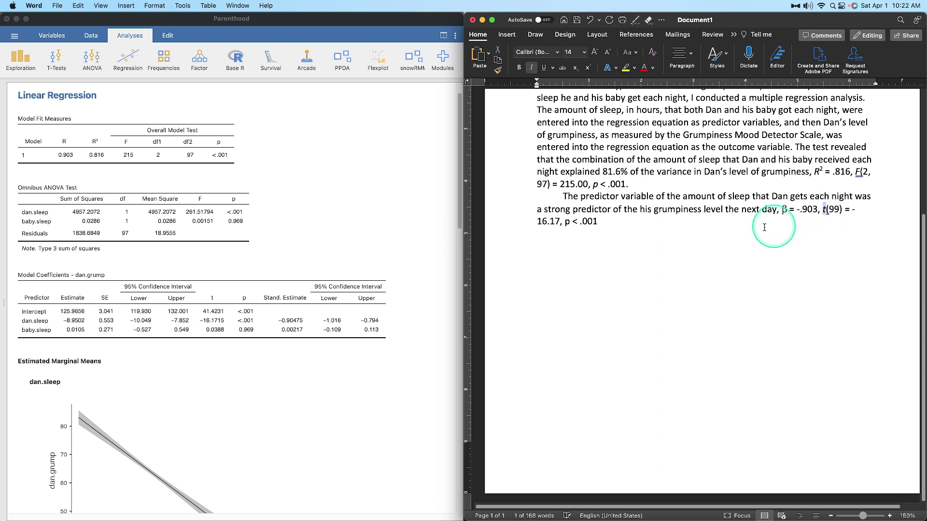
pyautogui.press('super+i')
pyautogui.click(629, 222)
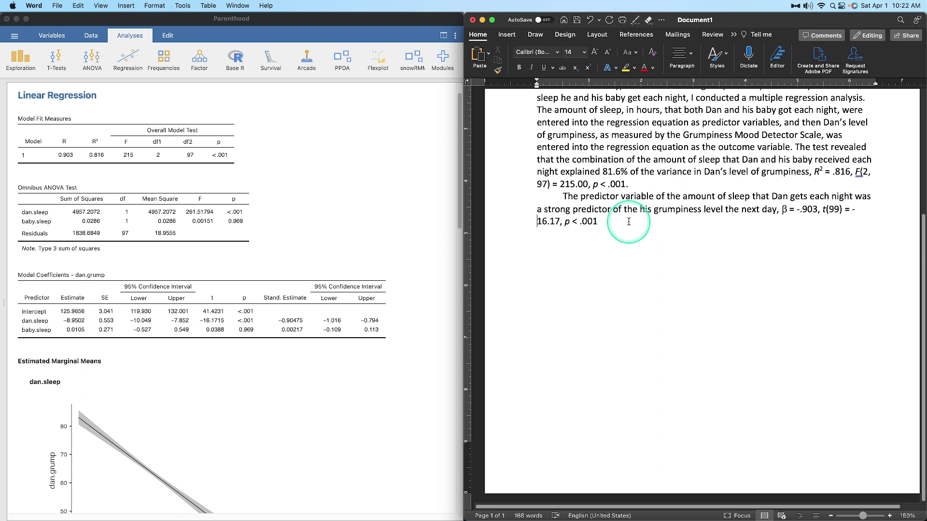
pyautogui.click(538, 222)
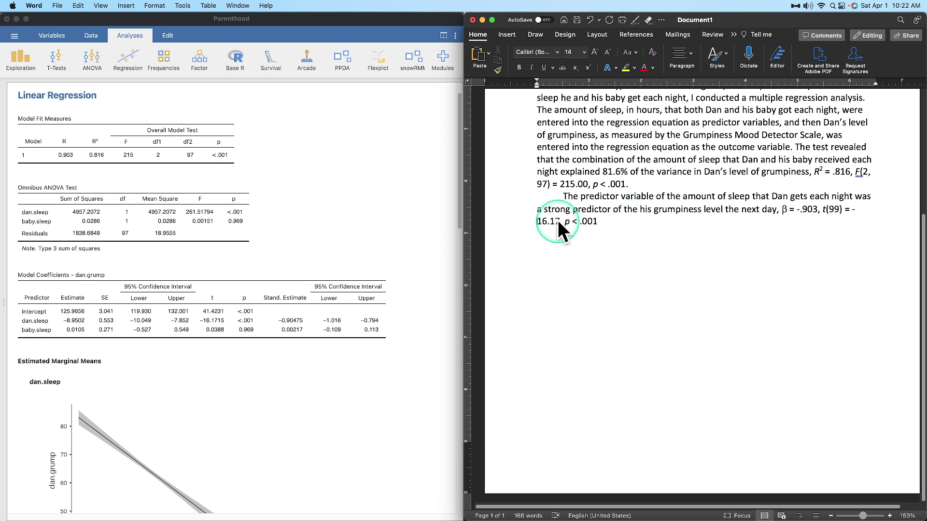
pyautogui.click(605, 224)
pyautogui.write('.')
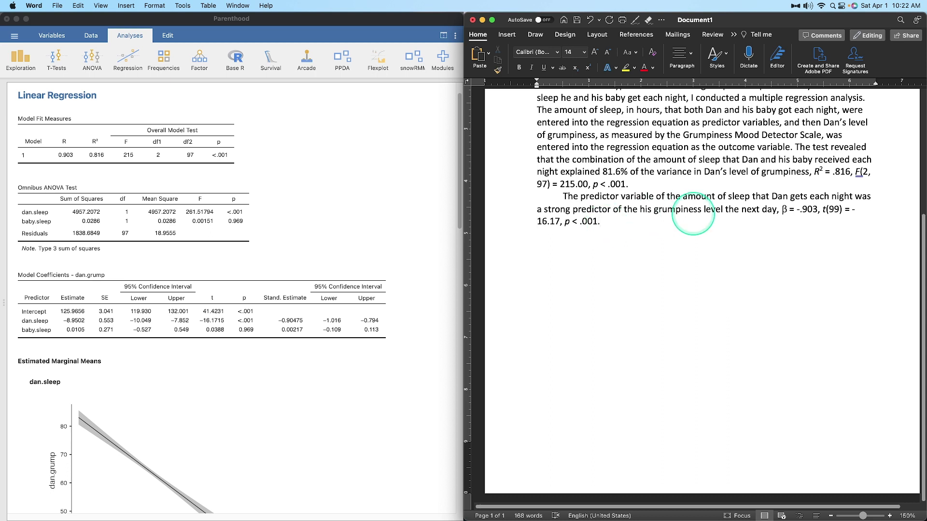
# Replace the period ending the sentence with the unstandardized slope in an opening bracket, "[B/b = -8.95,".
pyautogui.moveTo(822, 209); pyautogui.dragTo(563, 223)
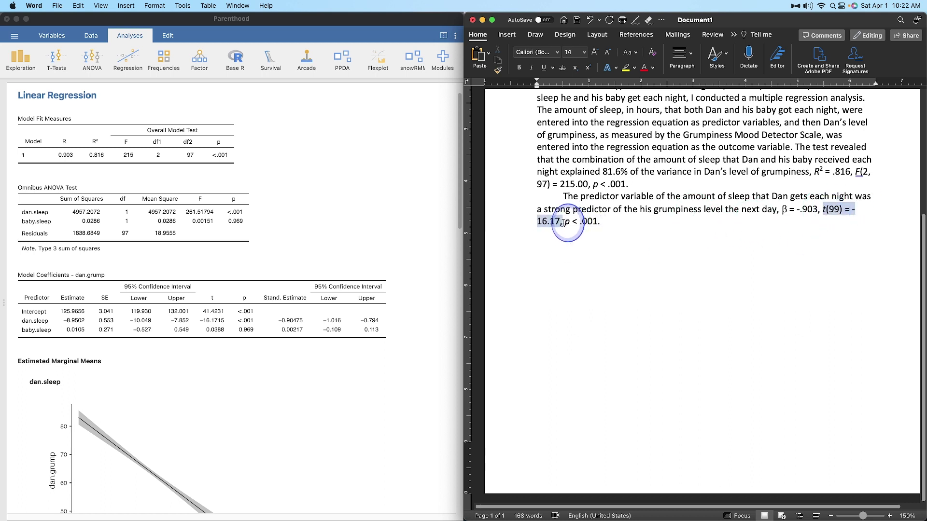
pyautogui.click(627, 223)
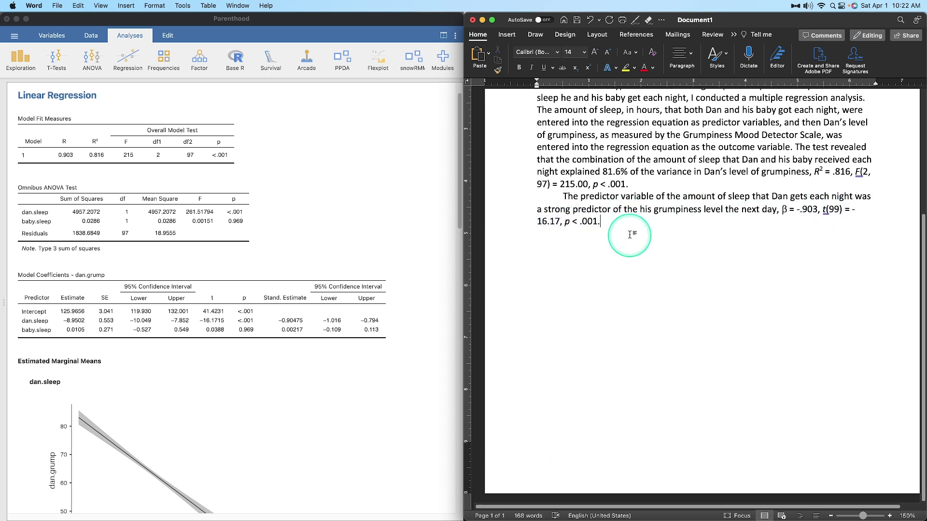
pyautogui.press('BackSpace')
pyautogui.write('[B/b = -8.')
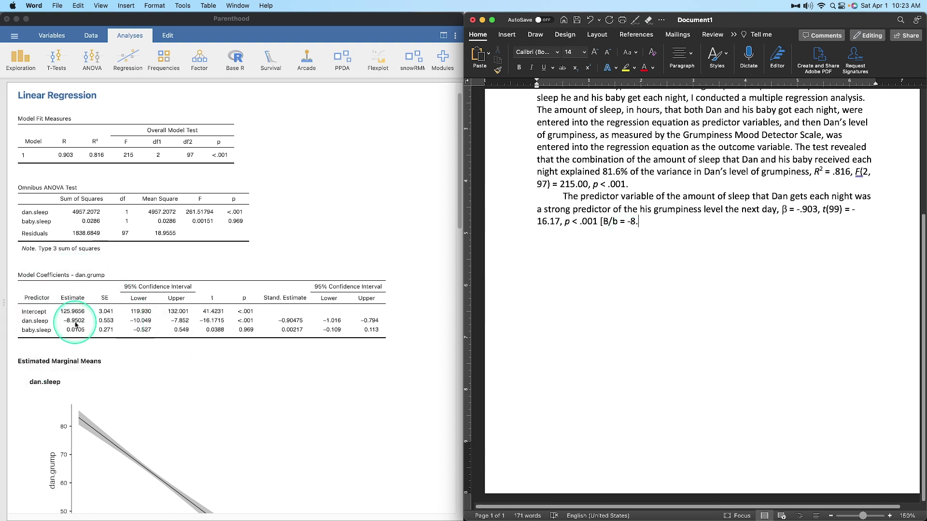
pyautogui.write('95,')
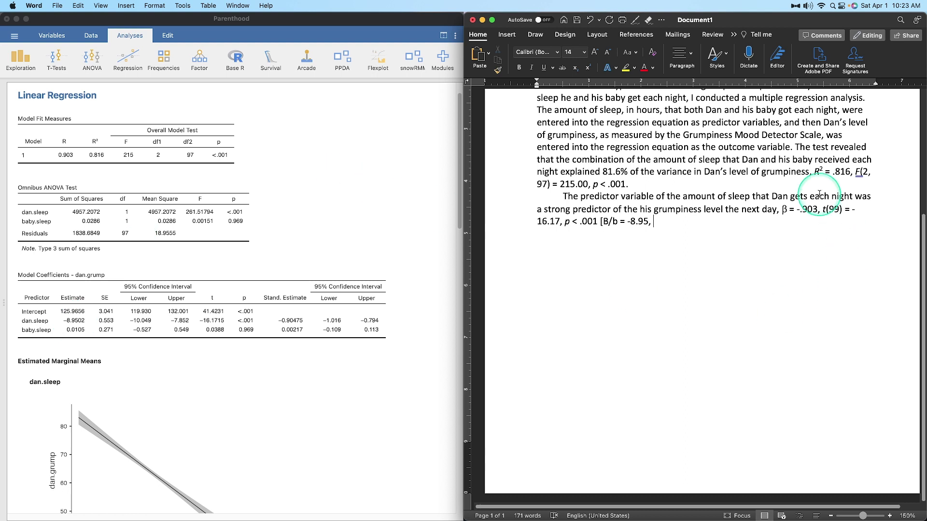
# Copy the t-test report "t(99) = -16.17, p < .001" in after -8.95, close it with "]." and italicize B/b.
pyautogui.moveTo(823, 209); pyautogui.dragTo(602, 222)
pyautogui.press('super+c')
pyautogui.click(665, 221)
pyautogui.press('super+v')
pyautogui.write('].')
pyautogui.moveTo(619, 222); pyautogui.dragTo(595, 234)
pyautogui.press('super+i')
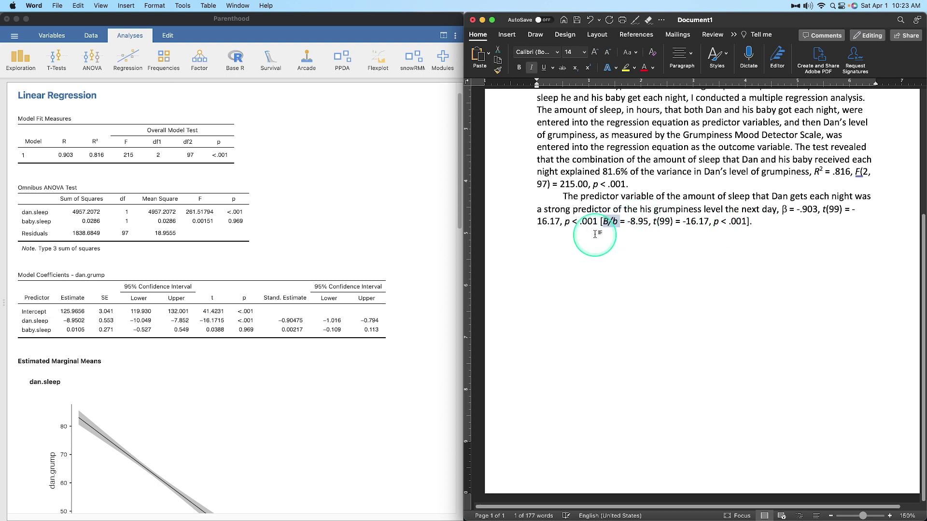
pyautogui.click(771, 226)
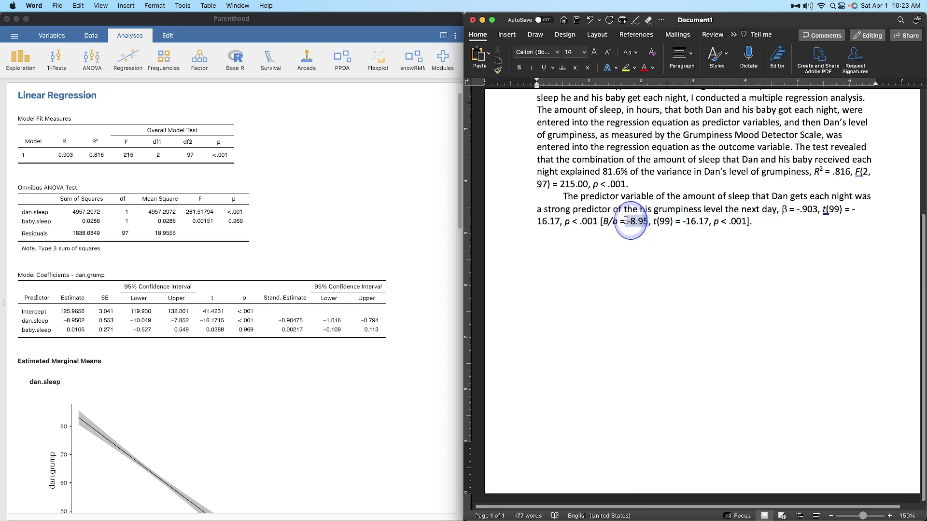
# Add the sentence "The amount of sleep the baby got each night was not a significant predictor" at the paragraph's end.
pyautogui.moveTo(649, 222); pyautogui.dragTo(631, 226)
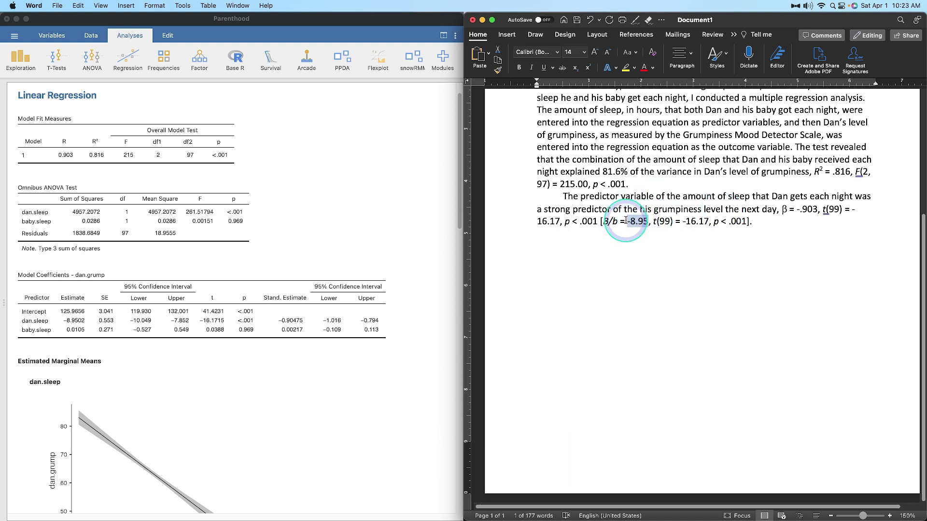
pyautogui.click(763, 224)
pyautogui.click(872, 281)
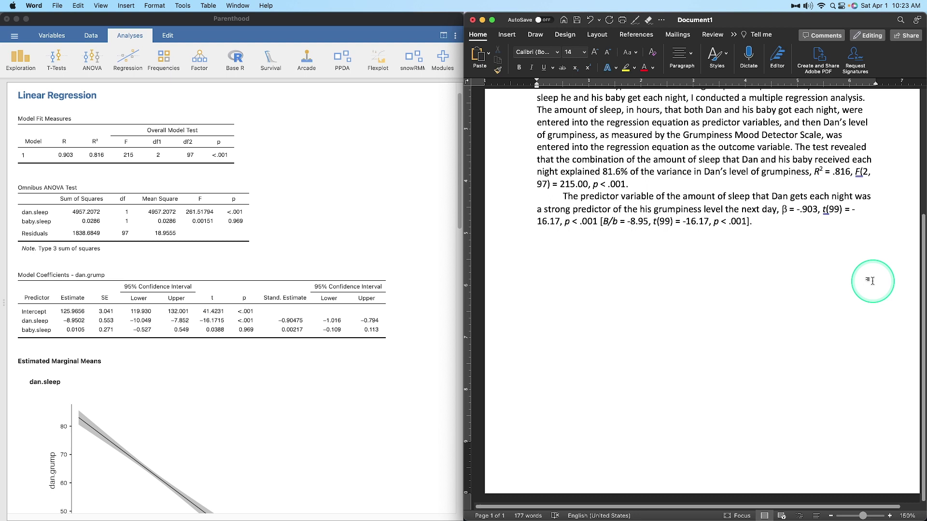
pyautogui.write('The amount fo sleep the baby')
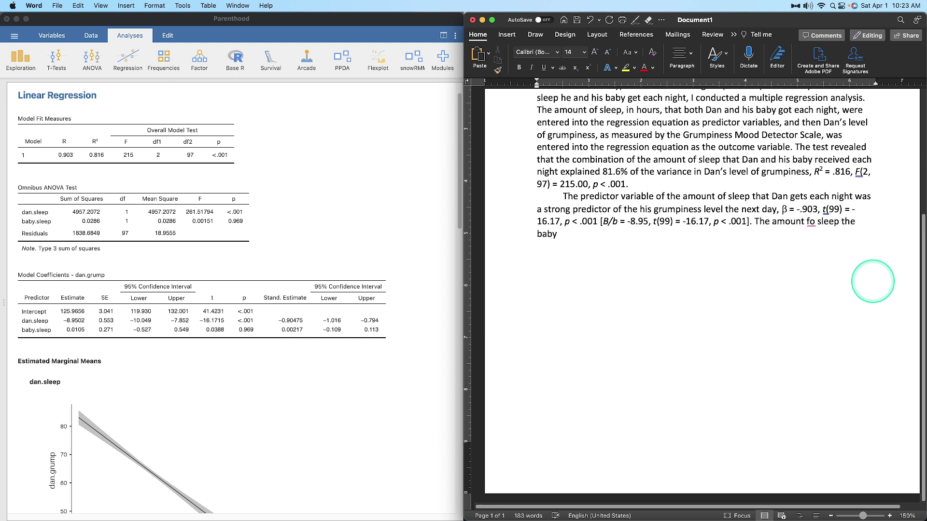
pyautogui.doubleClick(811, 222)
pyautogui.write('of')
pyautogui.press('Down')
pyautogui.write('got each night')
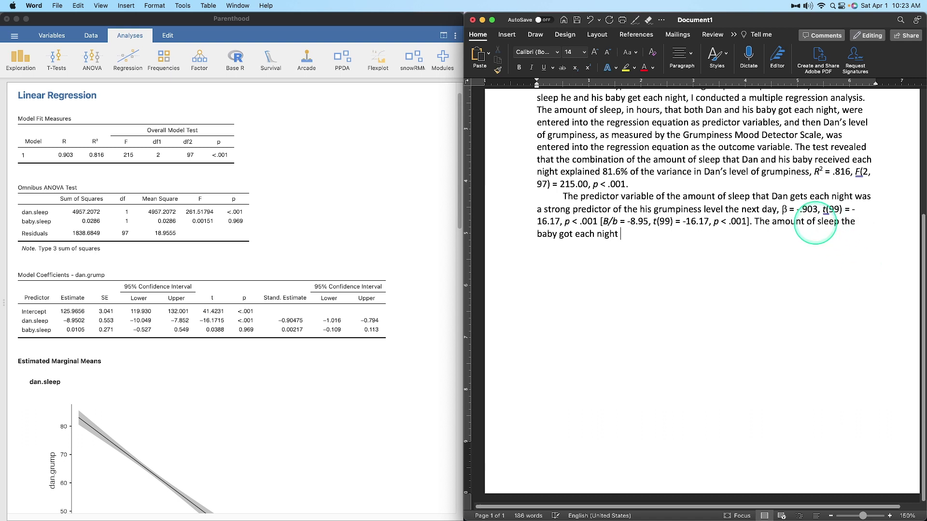
pyautogui.write(' was not a significant predictor')
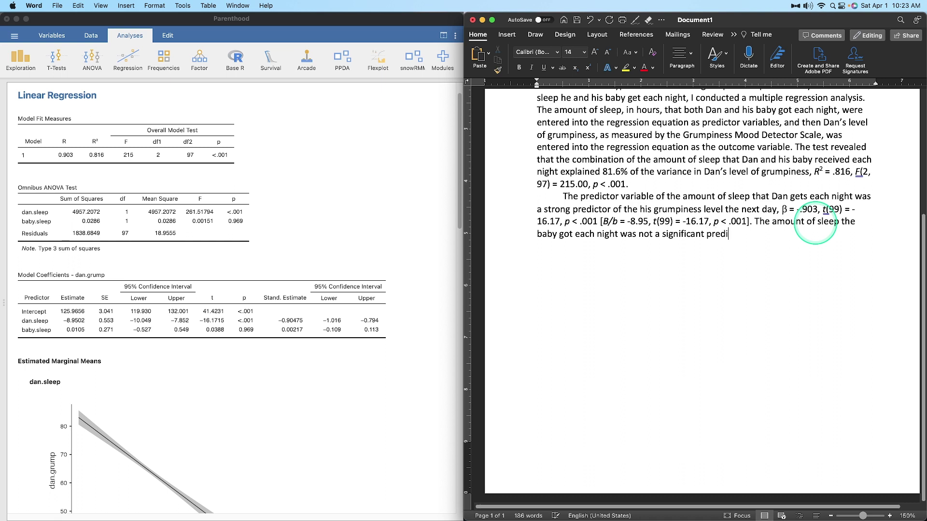
# Insert ", significant" after "strong" in the paragraph's first sentence and add a comma after "predictor" at the paragraph's end.
pyautogui.click(572, 210)
pyautogui.write(', significant')
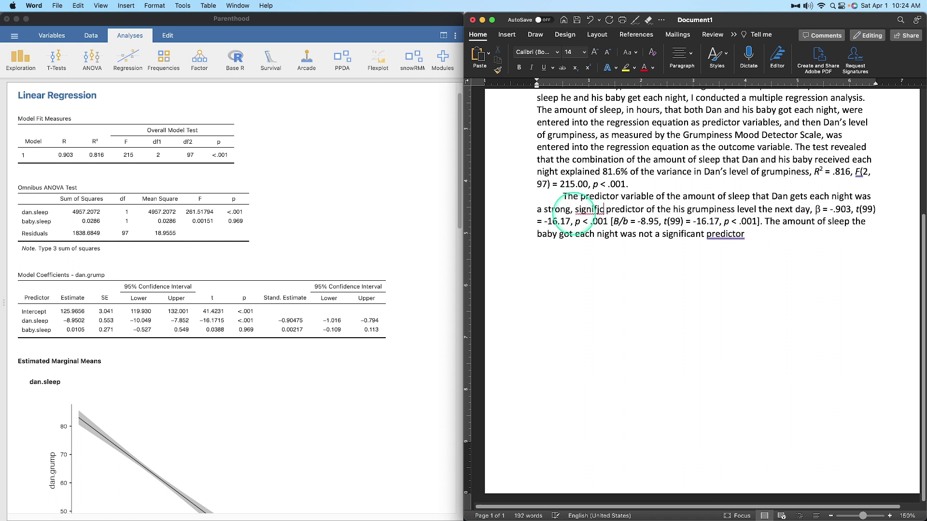
pyautogui.click(763, 234)
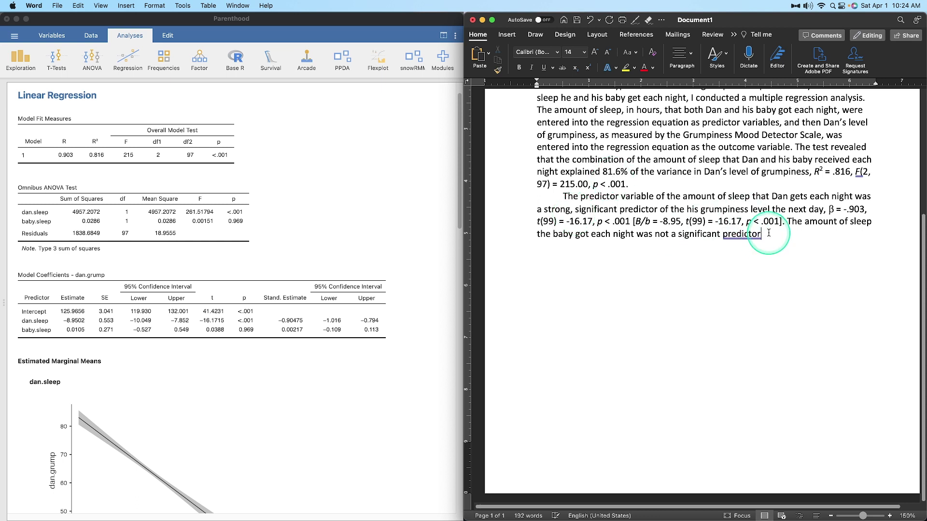
pyautogui.write(',')
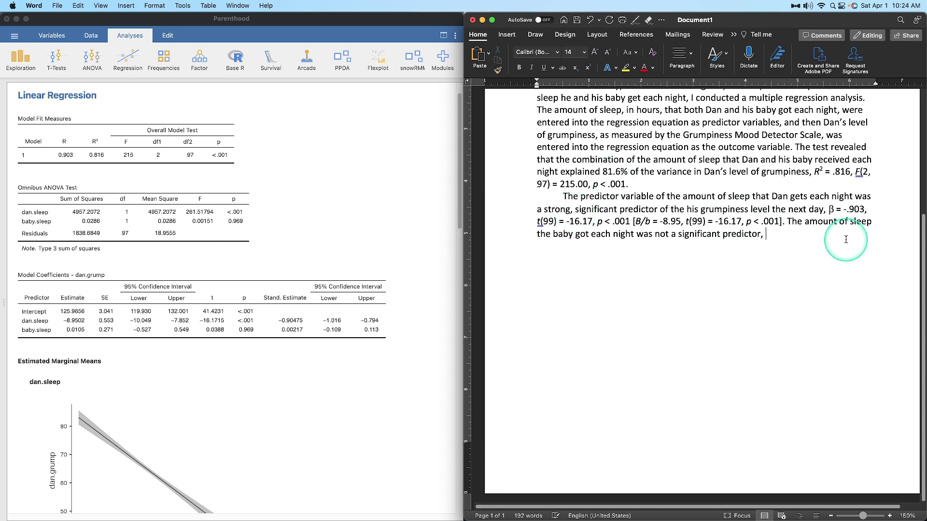
pyautogui.moveTo(829, 209); pyautogui.dragTo(622, 221)
pyautogui.press('super+c')
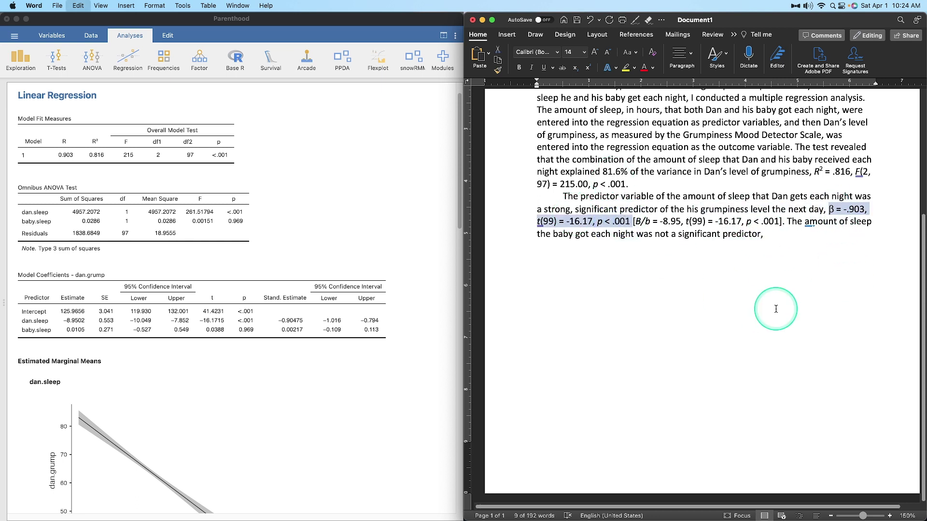
pyautogui.click(813, 243)
pyautogui.press('super+v')
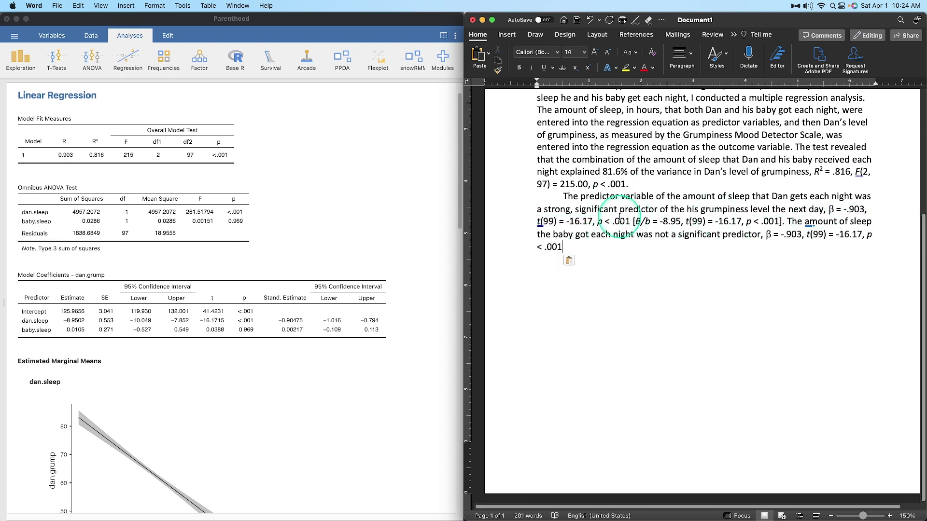
pyautogui.press('super+z')
# Copy the first predictor's full statistics, from β through the closing bracket and period, to the end of the baby-sleep sentence.
pyautogui.moveTo(826, 210); pyautogui.dragTo(785, 225)
pyautogui.press('super+c')
pyautogui.click(861, 256)
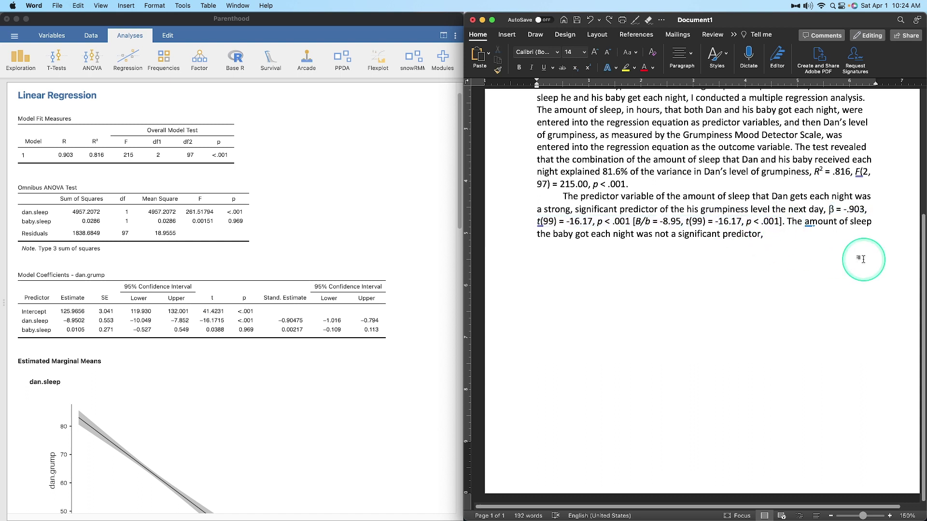
pyautogui.press('super+v')
# Set β in the baby-sleep sentence to .002 and remove the minus sign from the t value following it.
pyautogui.click(797, 236)
pyautogui.press('BackSpace')
pyautogui.press('BackSpace')
pyautogui.press('BackSpace')
pyautogui.press('BackSpace')
pyautogui.press('BackSpace')
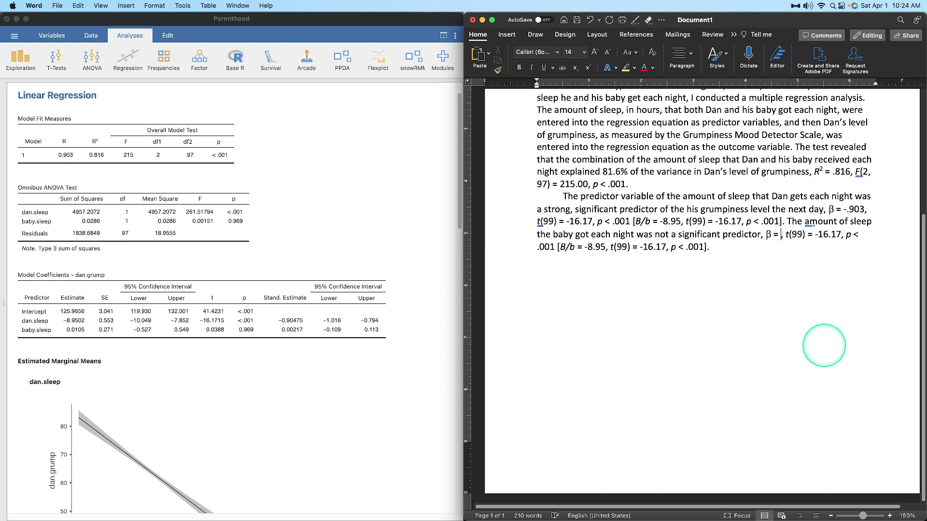
pyautogui.write('.04')
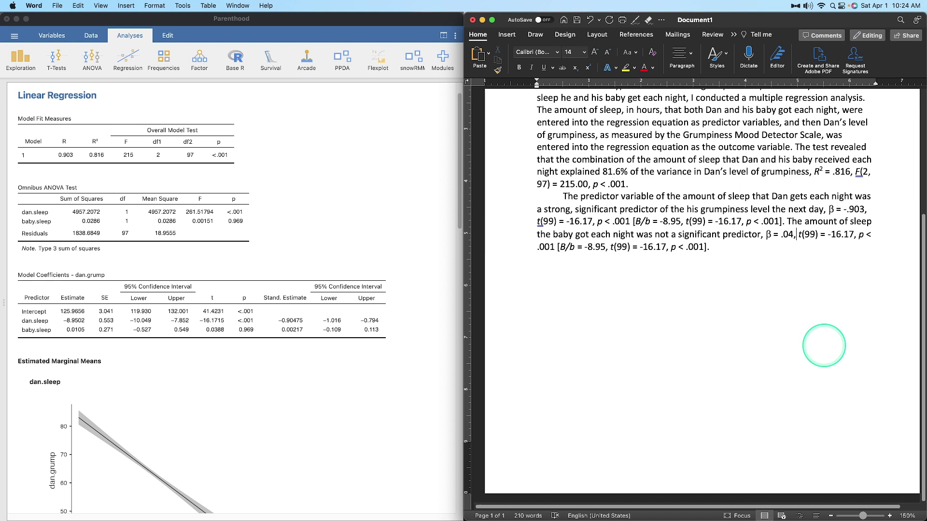
pyautogui.press('BackSpace')
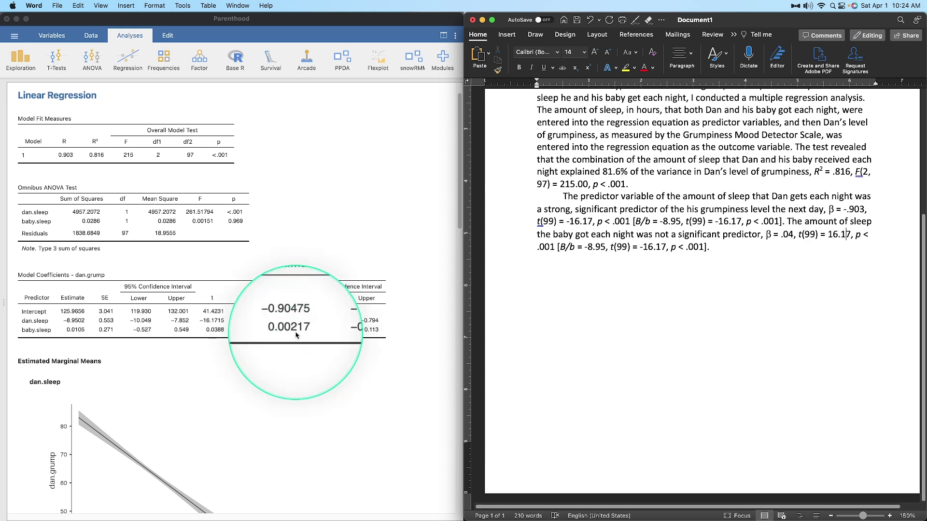
pyautogui.click(793, 235)
pyautogui.press('BackSpace')
pyautogui.write('02')
# Change the first t value in the baby-sleep sentence to .04.
pyautogui.click(857, 235)
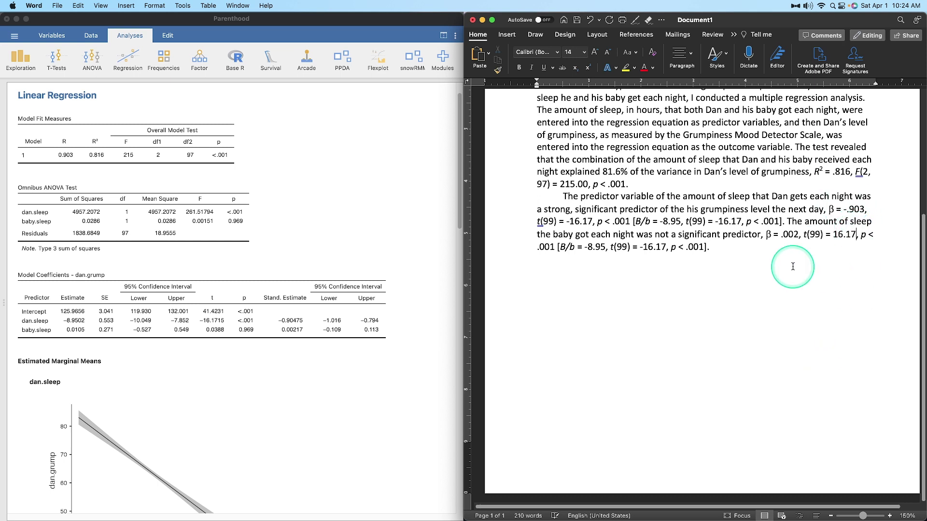
pyautogui.press('BackSpace')
pyautogui.press('BackSpace')
pyautogui.press('BackSpace')
pyautogui.press('BackSpace')
pyautogui.press('BackSpace')
pyautogui.press('BackSpace')
pyautogui.write('.04')
# Change the first p value in the baby-sleep sentence to "= .97".
pyautogui.press('Left')
pyautogui.press('BackSpace')
pyautogui.write('=')
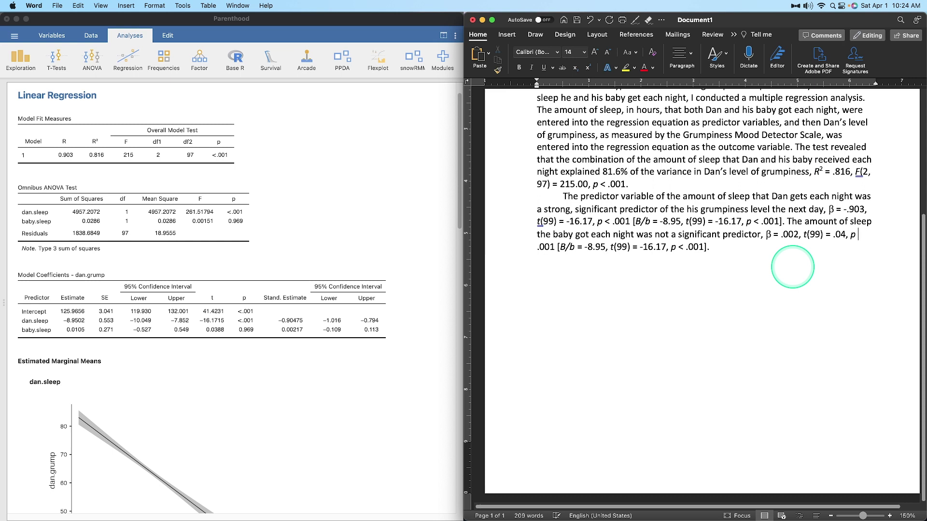
pyautogui.press('BackSpace')
pyautogui.press('BackSpace')
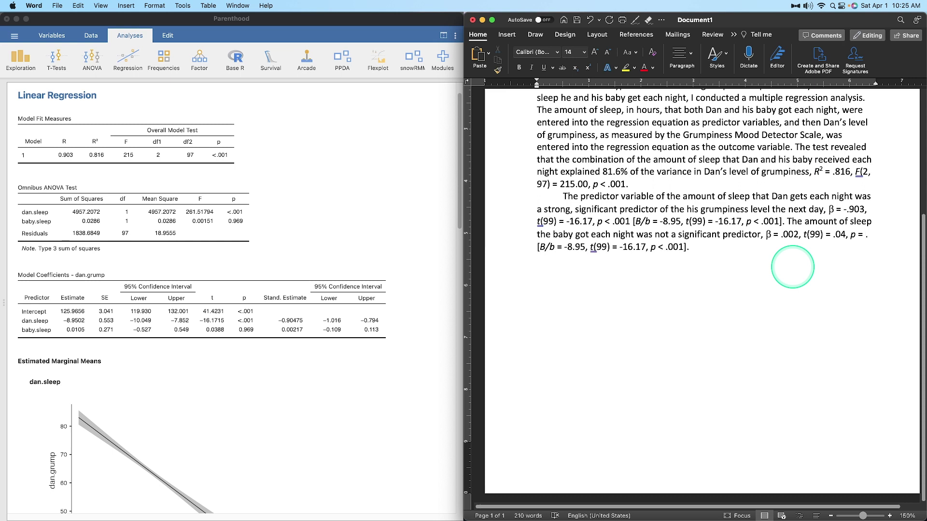
pyautogui.write('97')
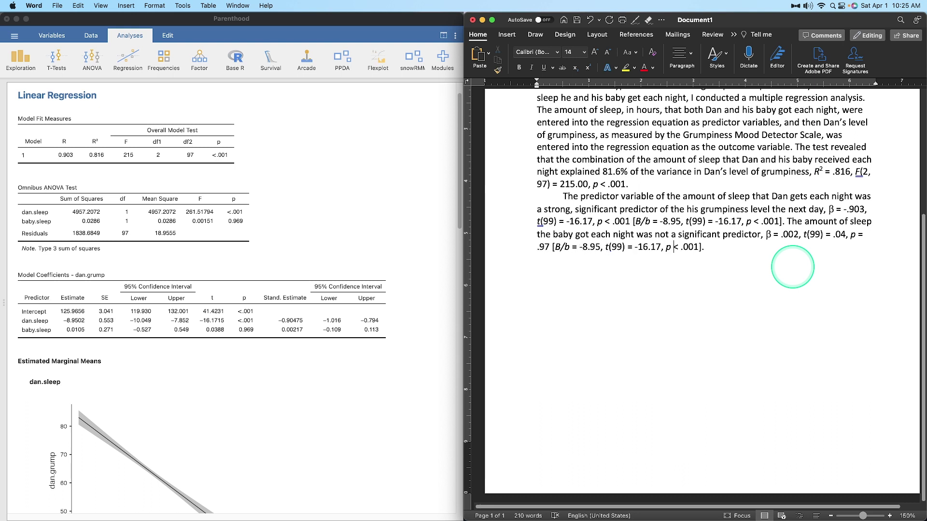
# Change the bracketed p value at the end of the baby-sleep sentence to "= .97".
pyautogui.press('BackSpace')
pyautogui.press('BackSpace')
pyautogui.press('BackSpace')
pyautogui.press('BackSpace')
pyautogui.press('BackSpace')
pyautogui.press('BackSpace')
pyautogui.write('= ')
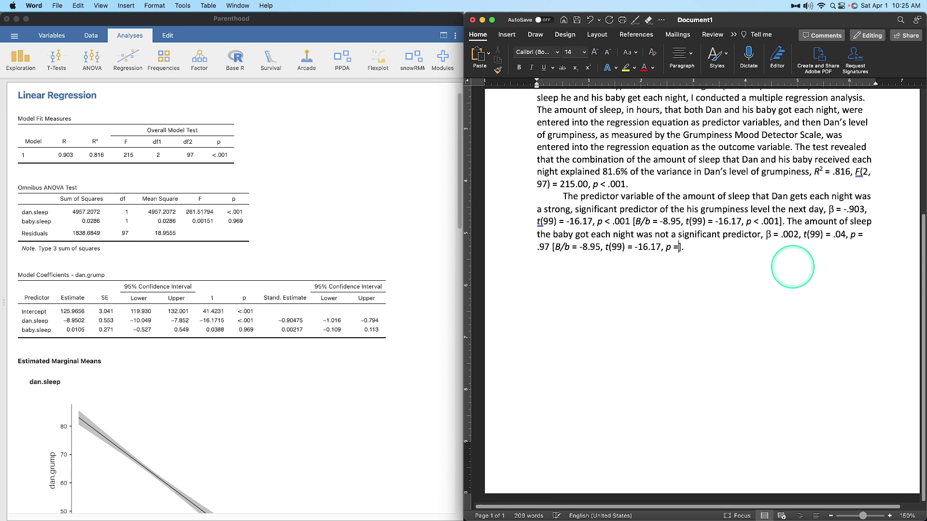
pyautogui.write('.97')
# Set the bracketed t value of the baby-sleep sentence to 0.04 and add a leading zero to the unbracketed t value.
pyautogui.press('Left')
pyautogui.press('Left')
pyautogui.press('Left')
pyautogui.press('Left')
pyautogui.press('Left')
pyautogui.press('Left')
pyautogui.press('Left')
pyautogui.press('Left')
pyautogui.press('Left')
pyautogui.press('BackSpace')
pyautogui.press('BackSpace')
pyautogui.press('BackSpace')
pyautogui.press('BackSpace')
pyautogui.press('BackSpace')
pyautogui.press('BackSpace')
pyautogui.write('0.04')
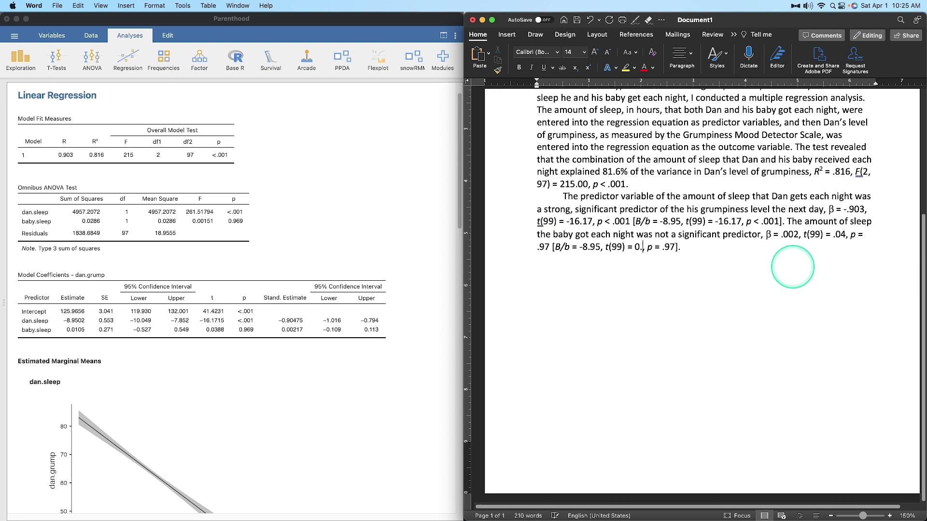
pyautogui.click(826, 235)
pyautogui.write('0')
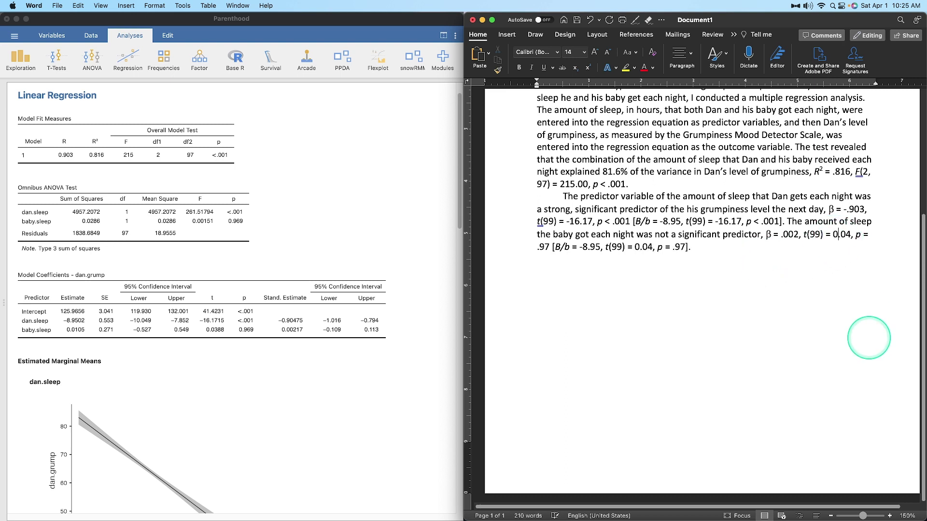
# Replace the bracketed B/b value in the baby-sleep sentence with .01.
pyautogui.click(600, 247)
pyautogui.press('BackSpace')
pyautogui.press('BackSpace')
pyautogui.press('BackSpace')
pyautogui.press('BackSpace')
pyautogui.press('BackSpace')
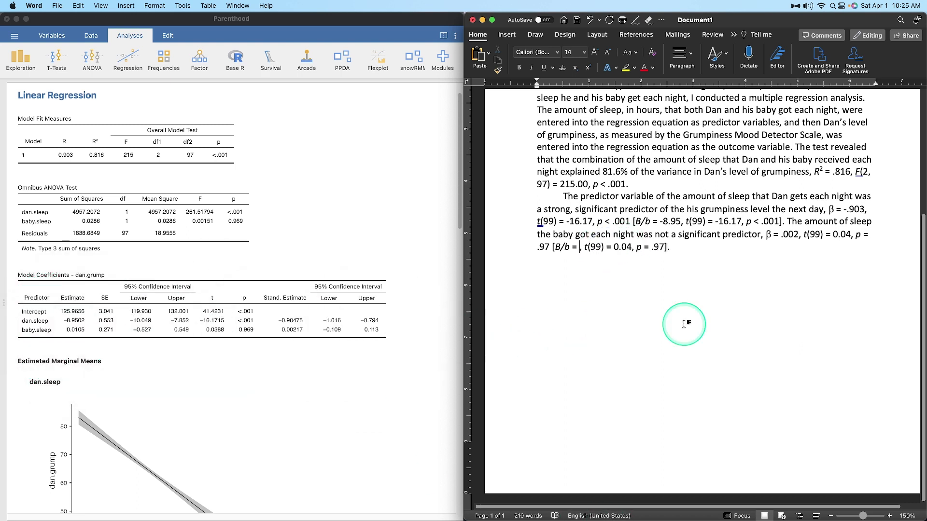
pyautogui.write('.01')
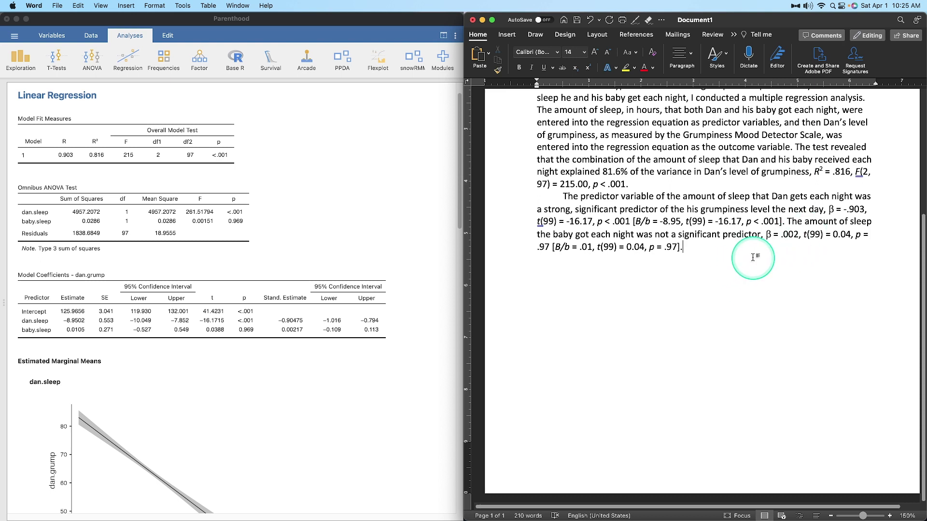
# Separate the baby-sleep sentence with a blank line and start a new sentence before it with "This means that".
pyautogui.click(784, 223)
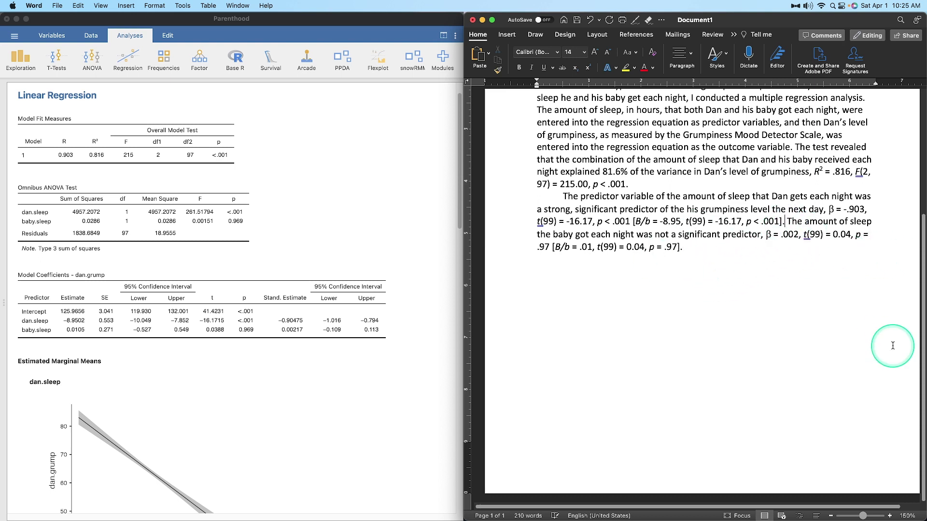
pyautogui.press('Return')
pyautogui.press('Return')
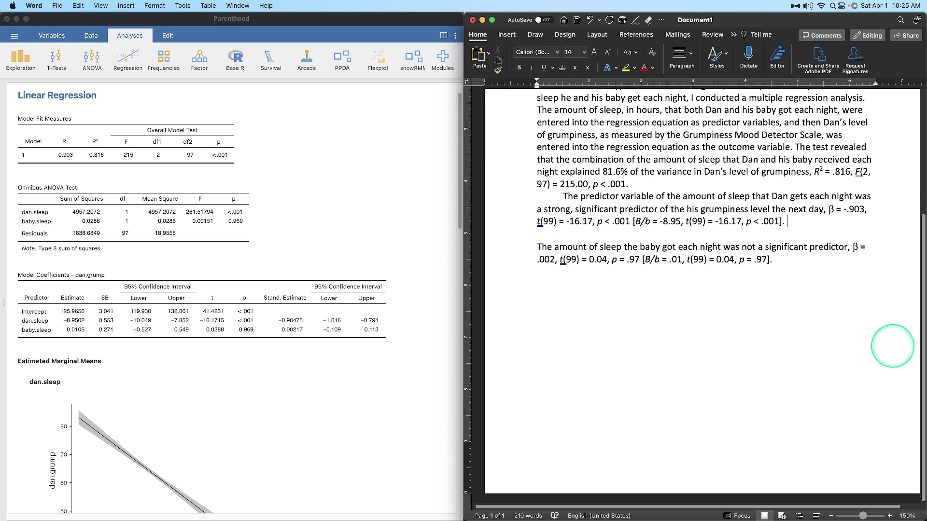
pyautogui.write('This mea')
pyautogui.moveTo(681, 221); pyautogui.dragTo(631, 221)
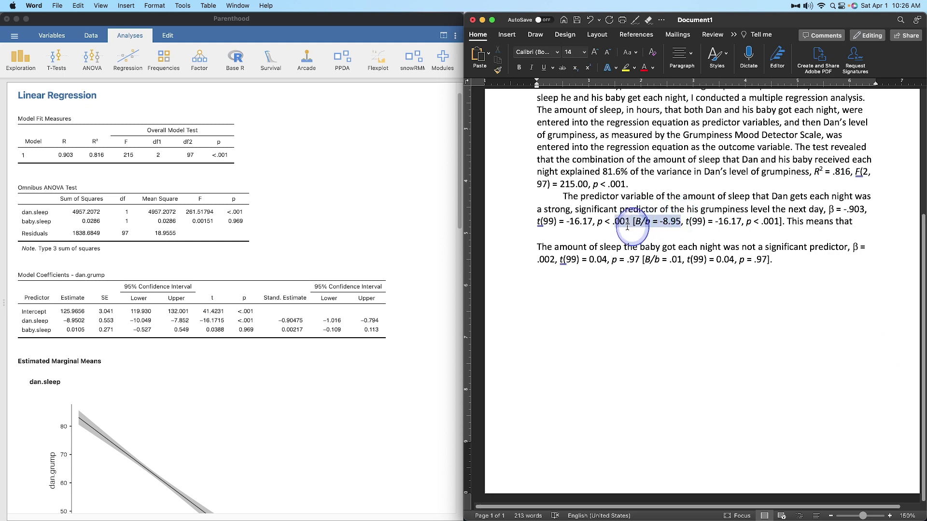
pyautogui.click(859, 216)
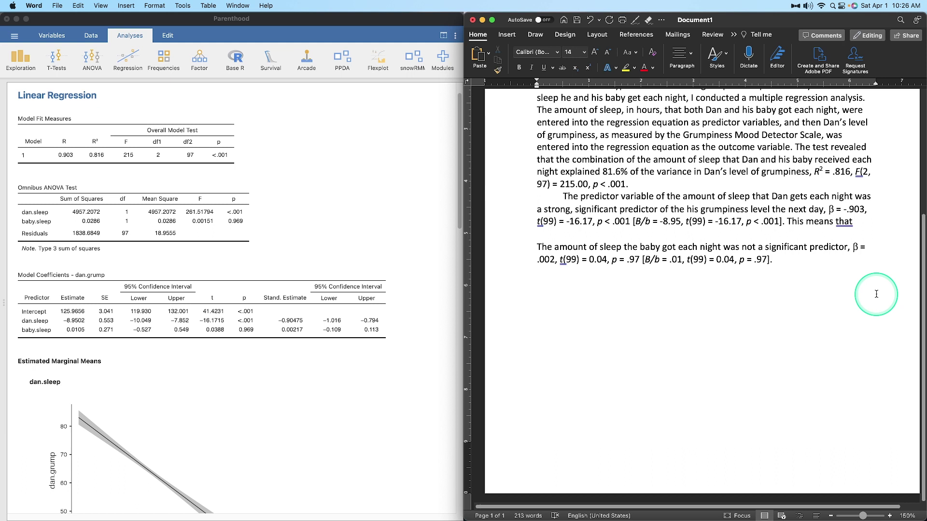
# State that the father's "overall level of grumpiness decreases by nearly nine points on the Scale for every hour that he gets sleep.".
pyautogui.write("Dan's overall level of gr")
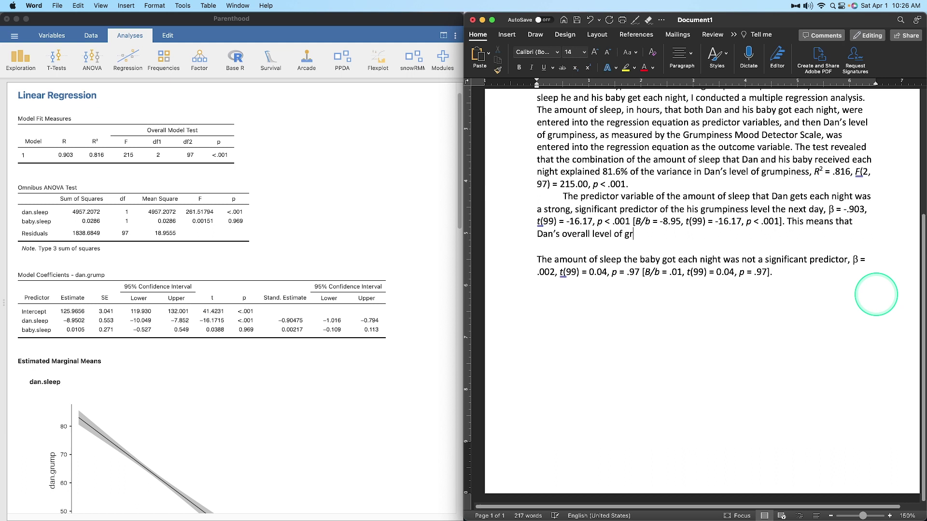
pyautogui.write('umpiness decreases by nearly 9')
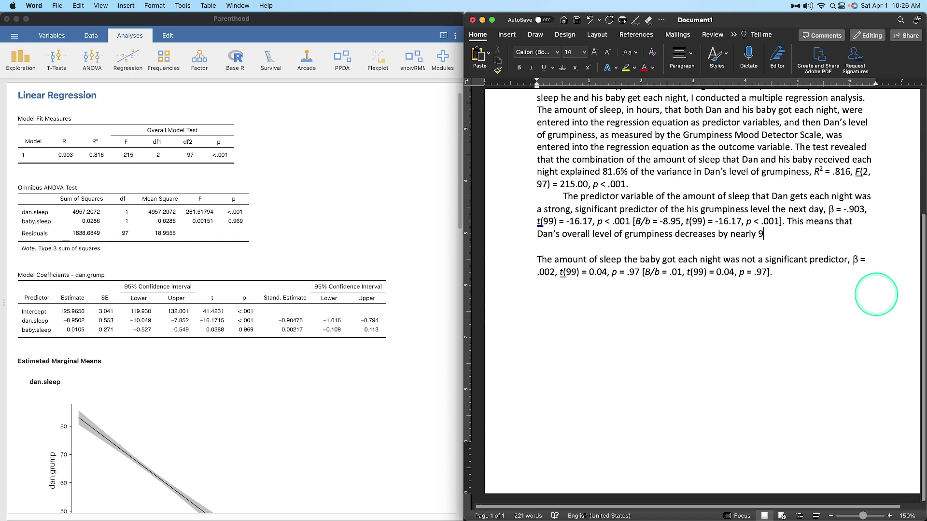
pyautogui.write('  nine')
pyautogui.write('Scale')
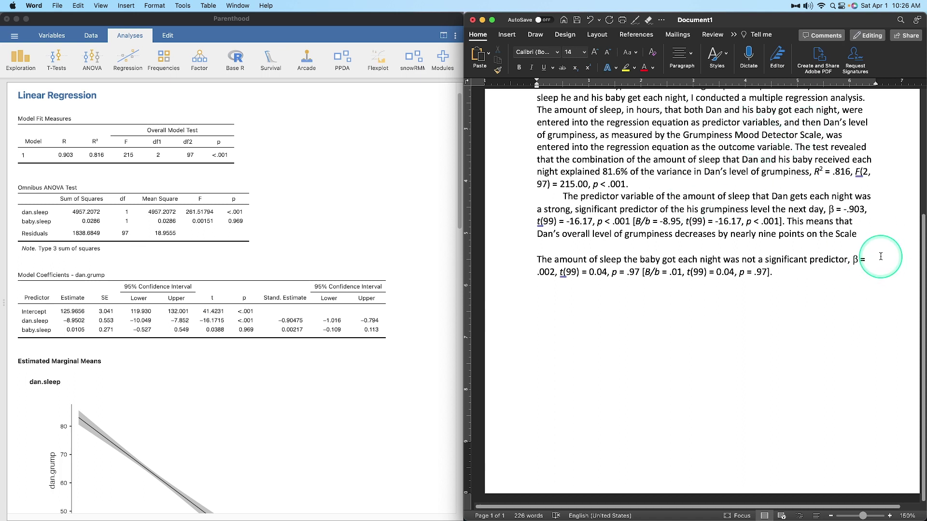
pyautogui.write('very ')
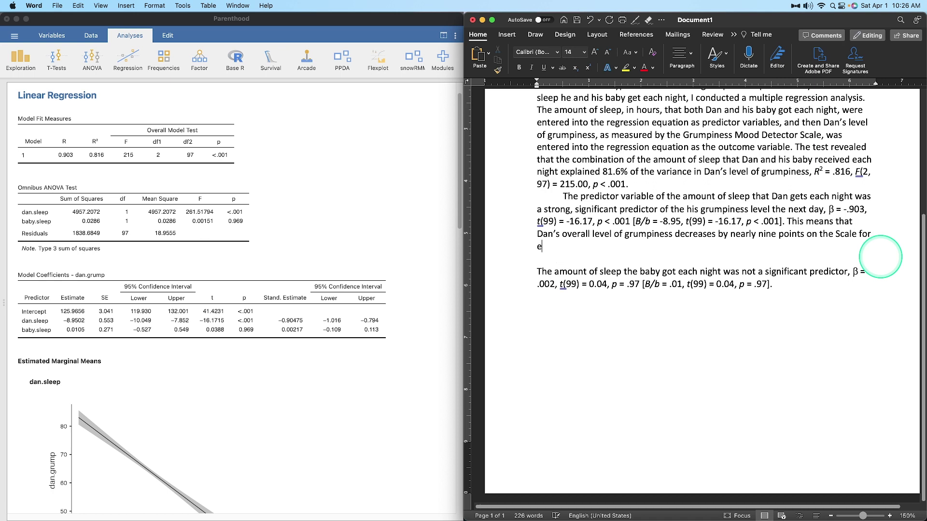
pyautogui.write('hour that he gets sleep.')
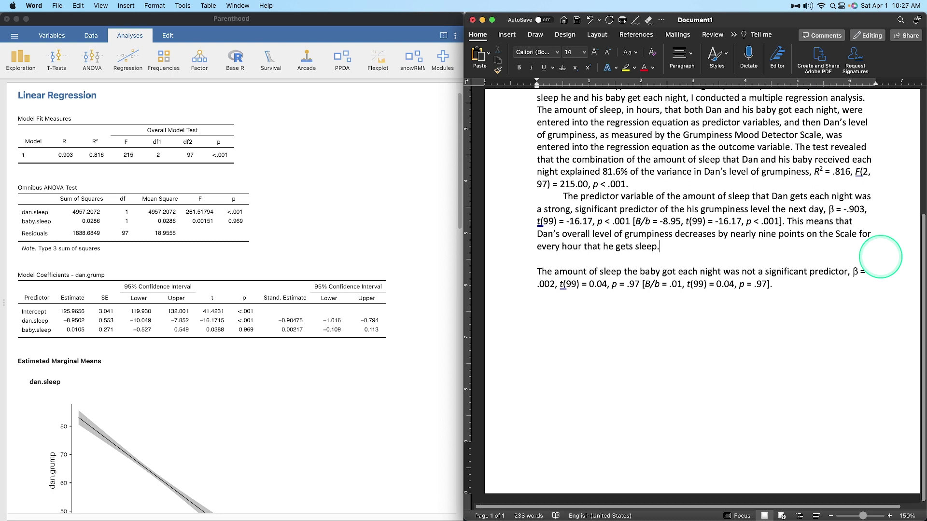
# Rejoin the baby-sleep sentence and add "This means that the amount of grumpiness" the father has "barely changes for every hour of sleep that the baby gets.".
pyautogui.press('Delete')
pyautogui.press('Delete')
pyautogui.click(622, 320)
pyautogui.write('This measn that the')
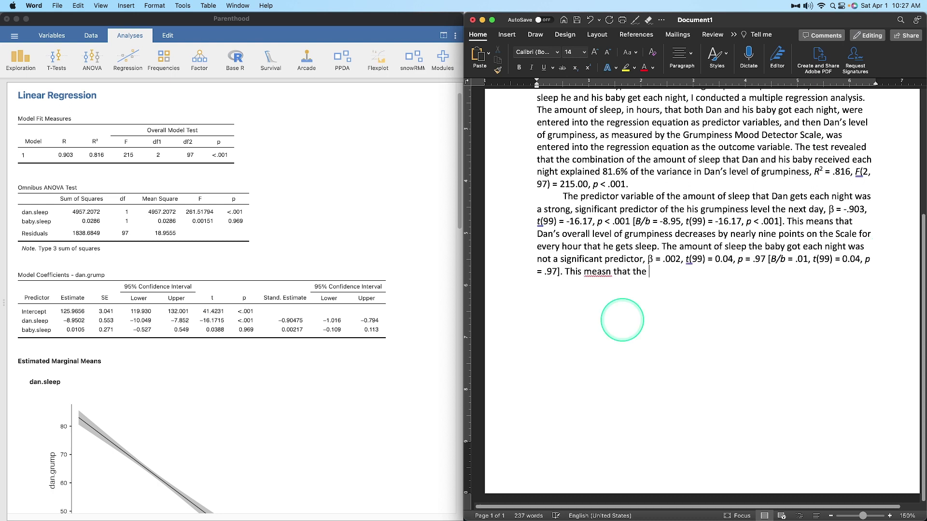
pyautogui.write(' amount of grumpine')
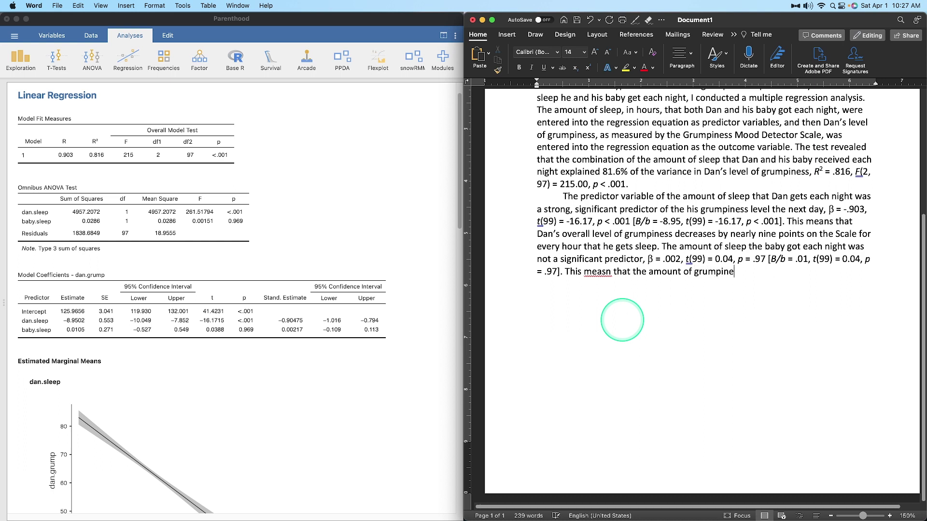
pyautogui.write('ss Dan has barely ghanges for every o')
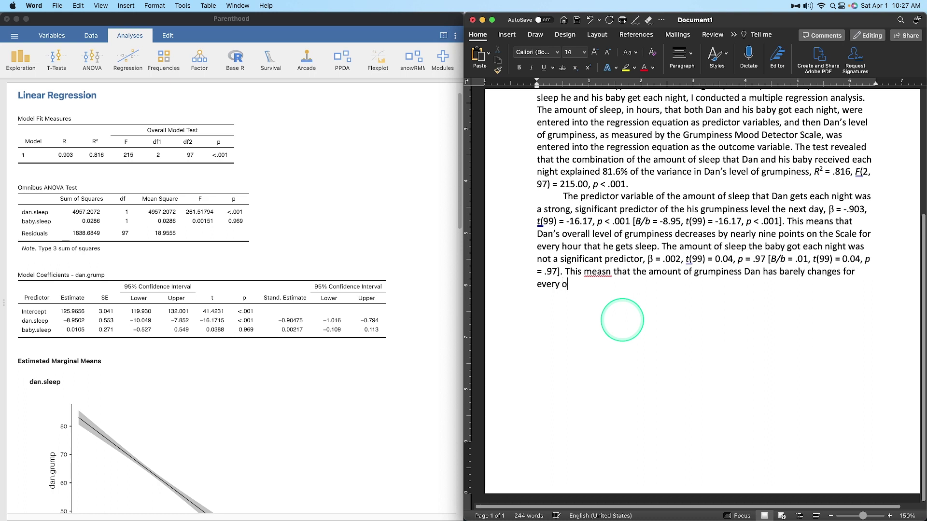
pyautogui.write('ur of sleep that ')
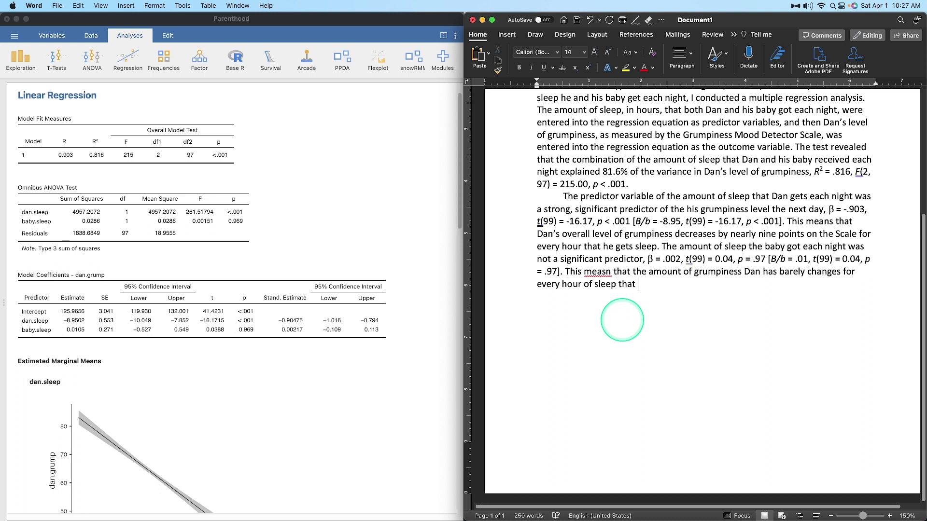
pyautogui.write('the baby gets.')
pyautogui.doubleClick(598, 271)
pyautogui.write('means')
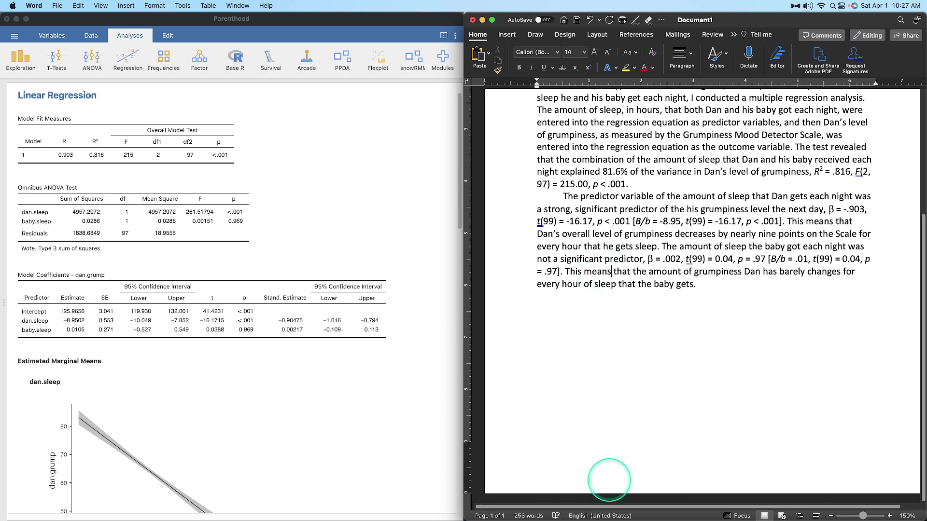
# Review the written results section, and examine the estimated marginal means plots for dan.sleep and baby.sleep in jamovi.
pyautogui.scroll(5, 762, 357)
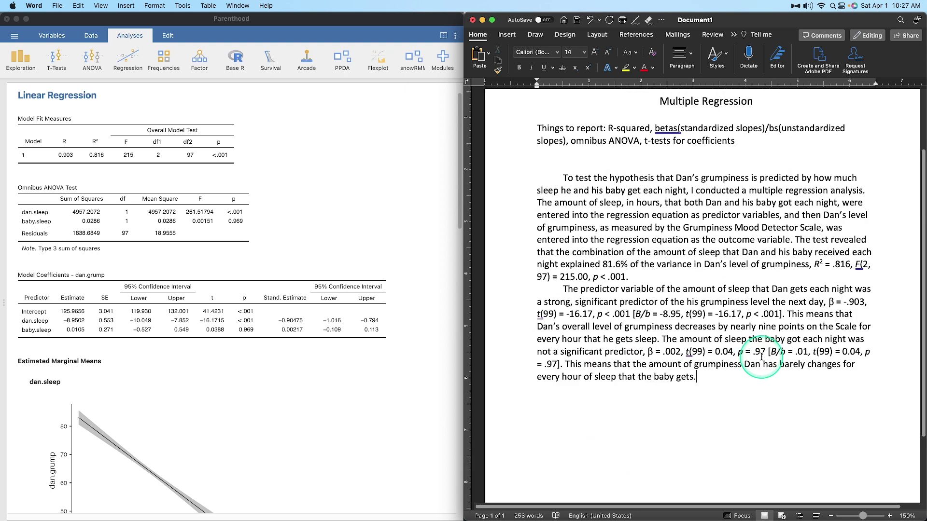
pyautogui.scroll(-2, 761, 357)
pyautogui.scroll(-5, 259, 368)
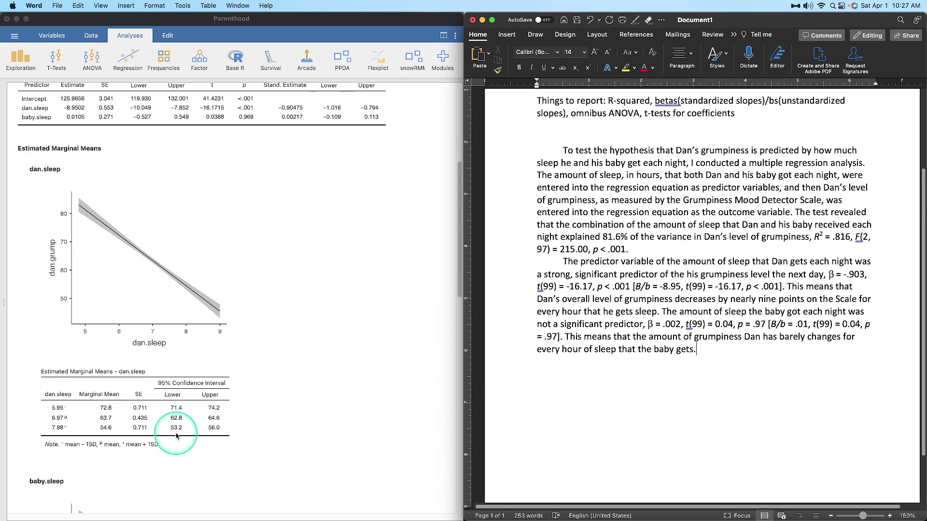
pyautogui.scroll(-2, 275, 331)
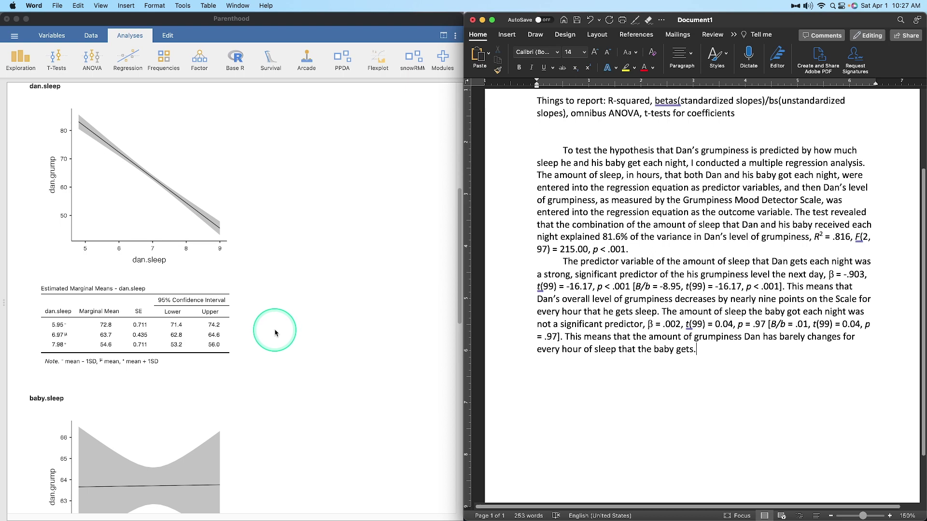
pyautogui.scroll(-2, 274, 332)
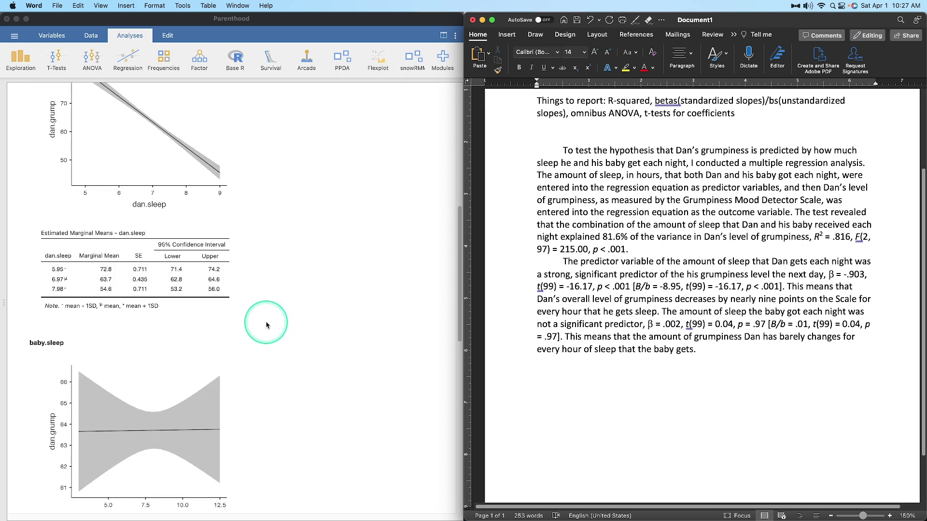
pyautogui.scroll(-2, 266, 326)
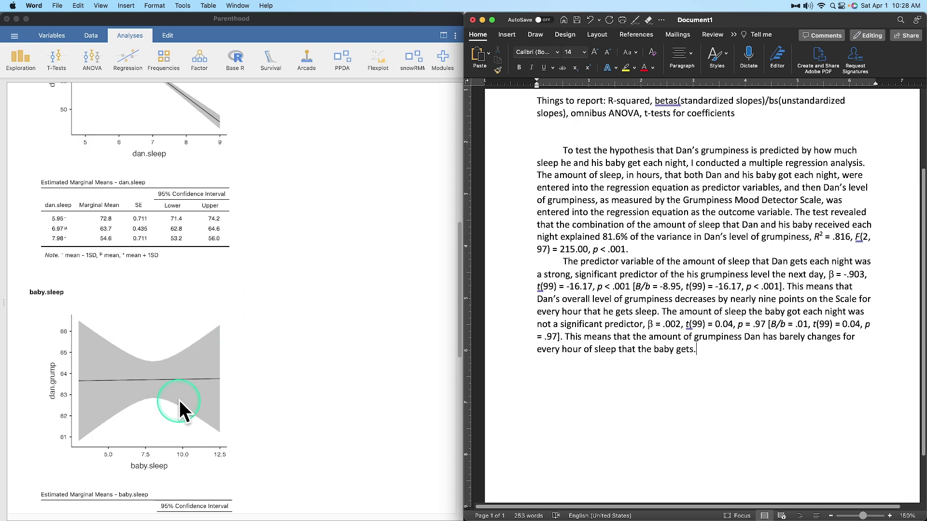
pyautogui.scroll(3, 234, 352)
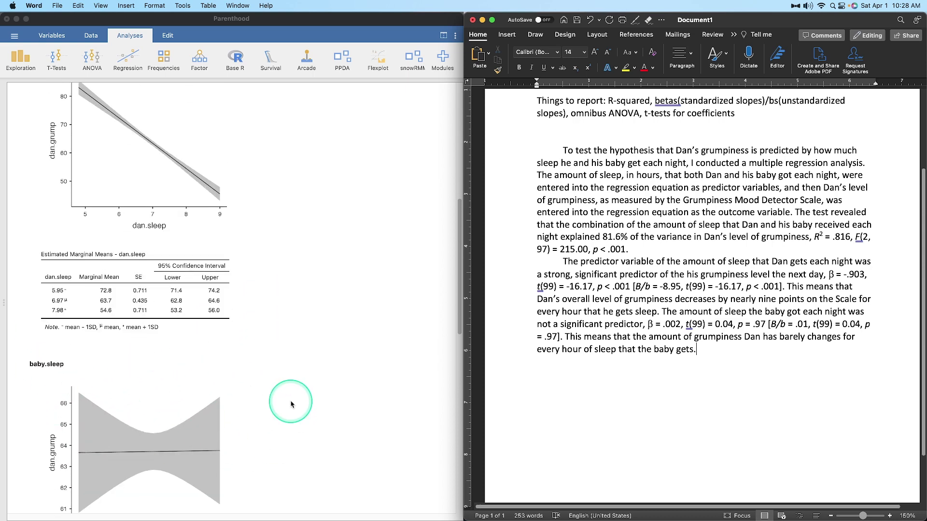
# Compare the estimated marginal means plots and tables for dan.sleep, baby.sleep and the dan.sleep ✻ baby.sleep interaction in jamovi.
pyautogui.scroll(5, 291, 404)
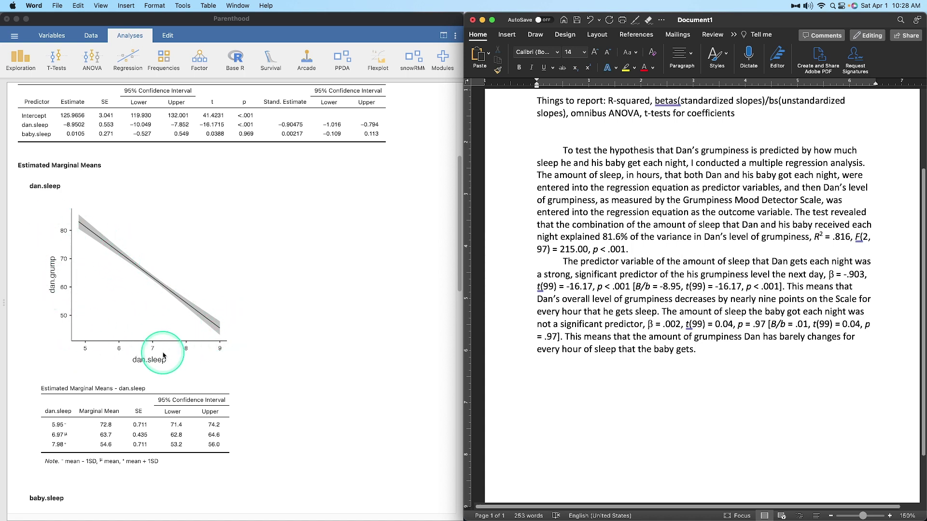
pyautogui.scroll(-15, 257, 305)
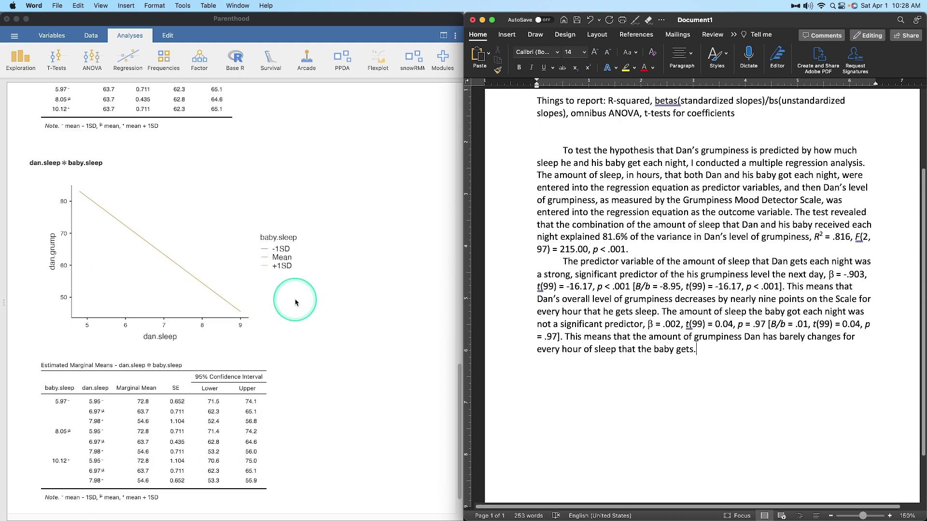
pyautogui.scroll(-2, 272, 304)
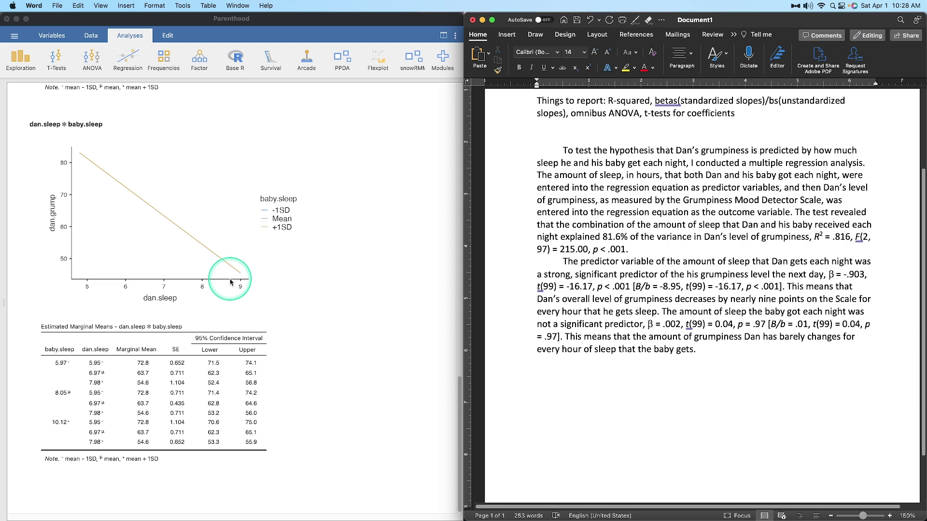
pyautogui.scroll(5, 230, 283)
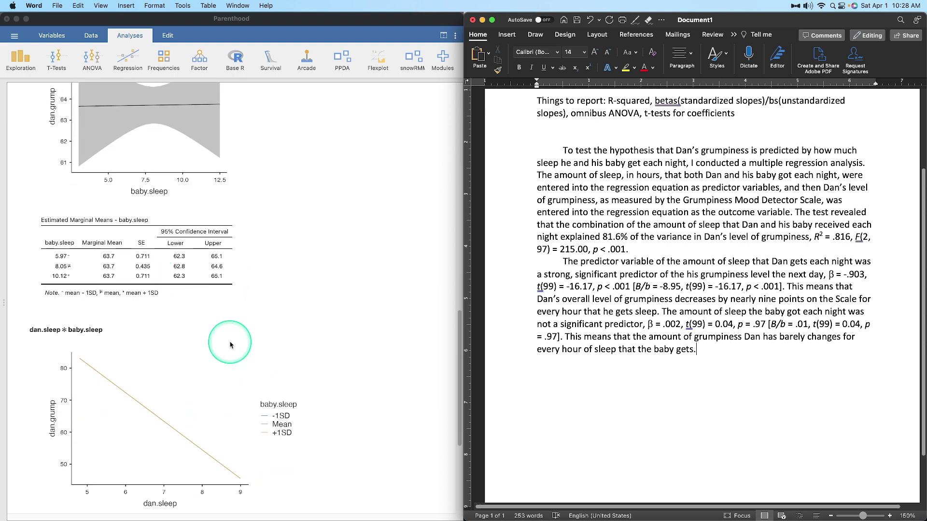
pyautogui.scroll(-6, 230, 344)
pyautogui.scroll(10, 229, 362)
pyautogui.scroll(5, 230, 368)
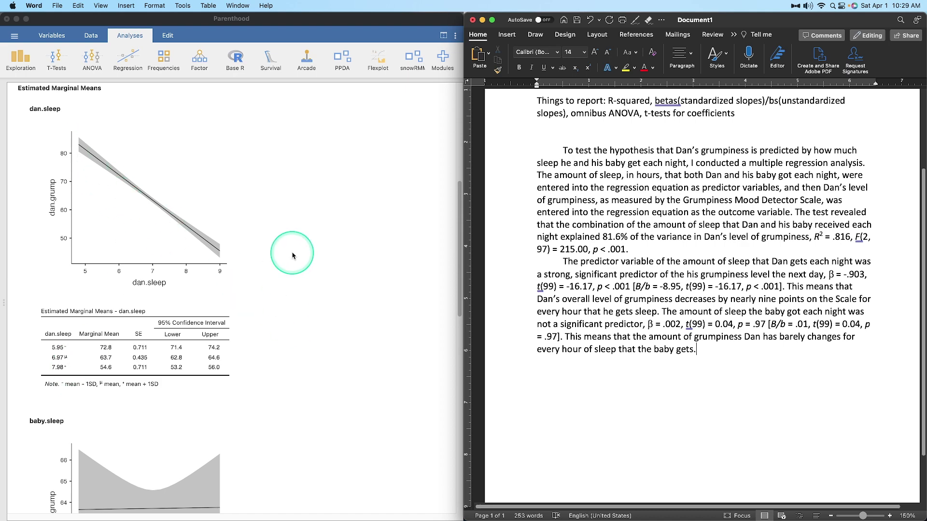
pyautogui.scroll(-10, 260, 299)
pyautogui.scroll(-1, 243, 322)
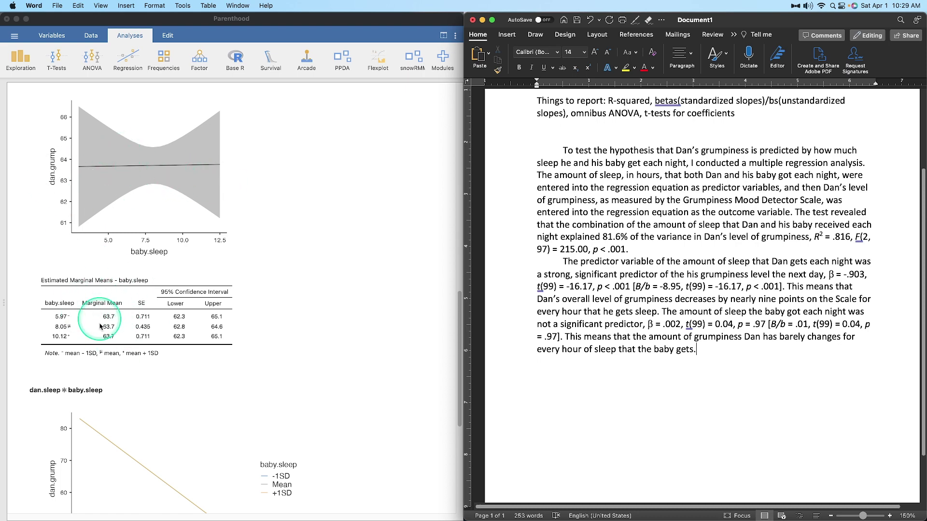
pyautogui.scroll(-5, 145, 367)
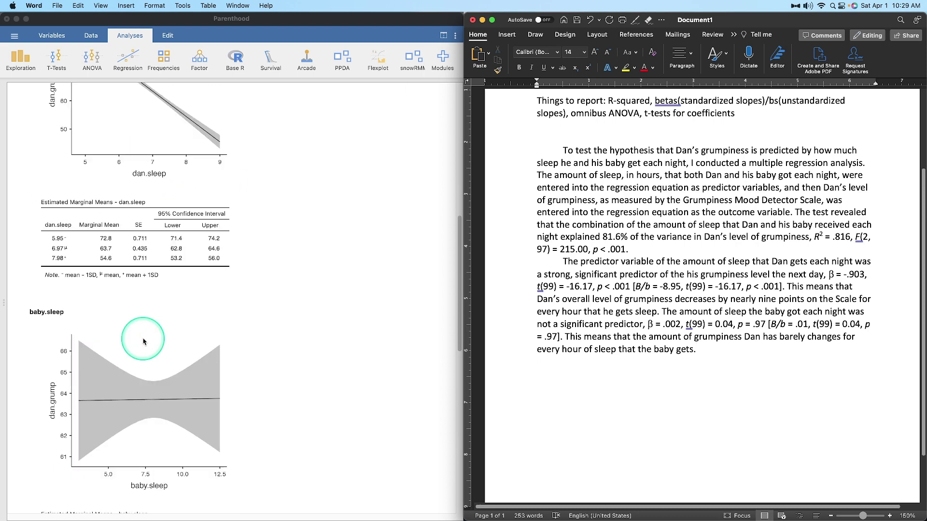
pyautogui.scroll(7, 140, 348)
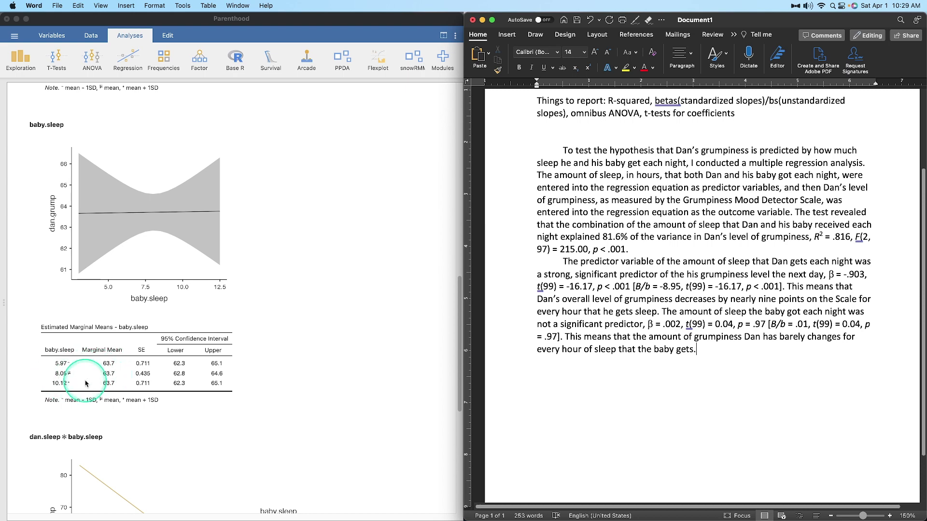
pyautogui.scroll(-1, 144, 395)
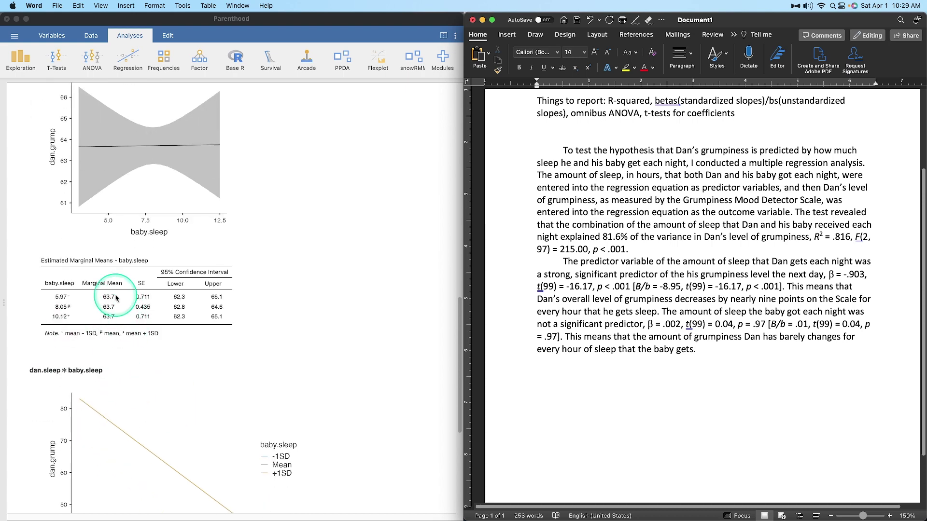
pyautogui.scroll(-6, 167, 387)
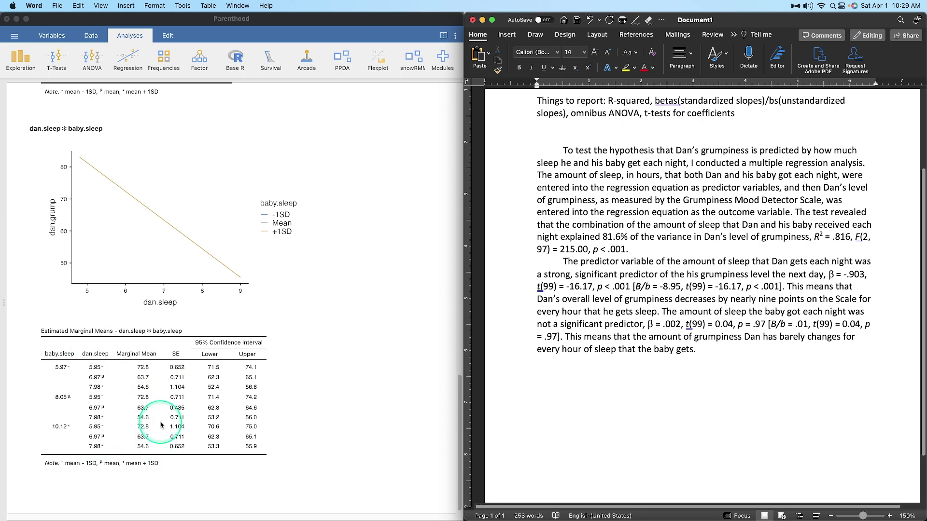
# Review the jamovi linear regression output, from the model fit and coefficients tables to the estimated marginal means.
pyautogui.scroll(10, 183, 434)
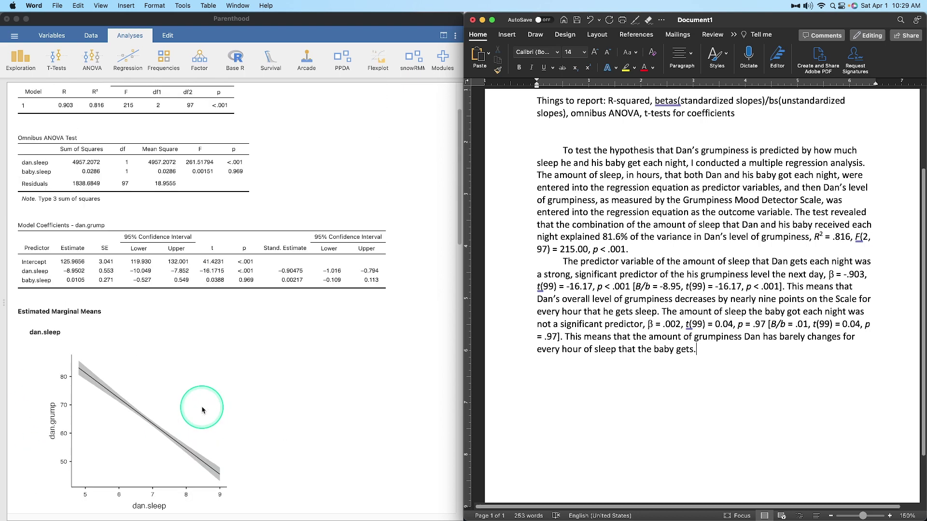
pyautogui.scroll(-5, 201, 386)
pyautogui.scroll(-10, 116, 300)
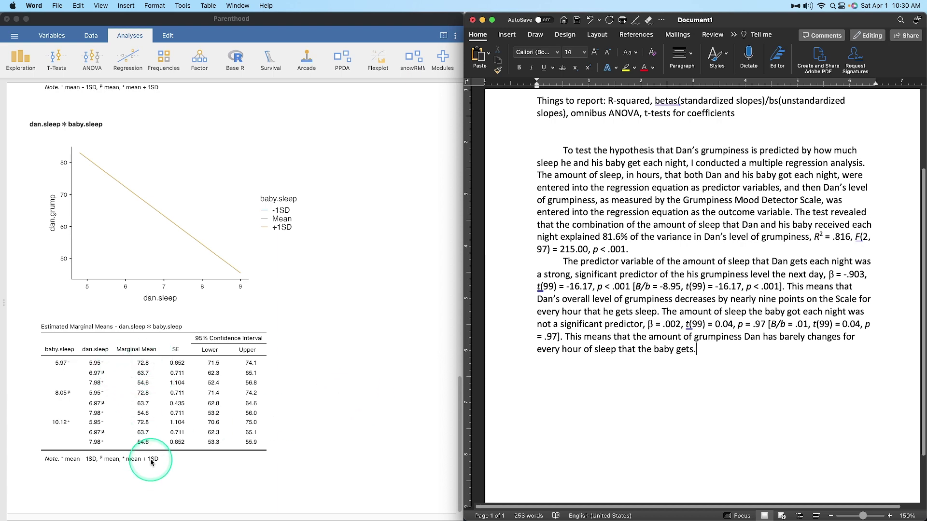
pyautogui.scroll(5, 205, 404)
pyautogui.scroll(10, 205, 404)
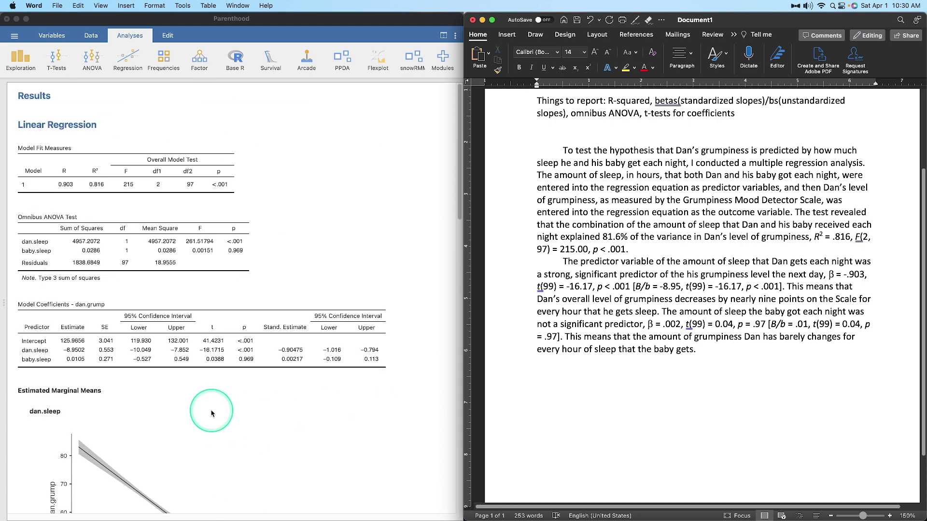
pyautogui.scroll(-2, 226, 435)
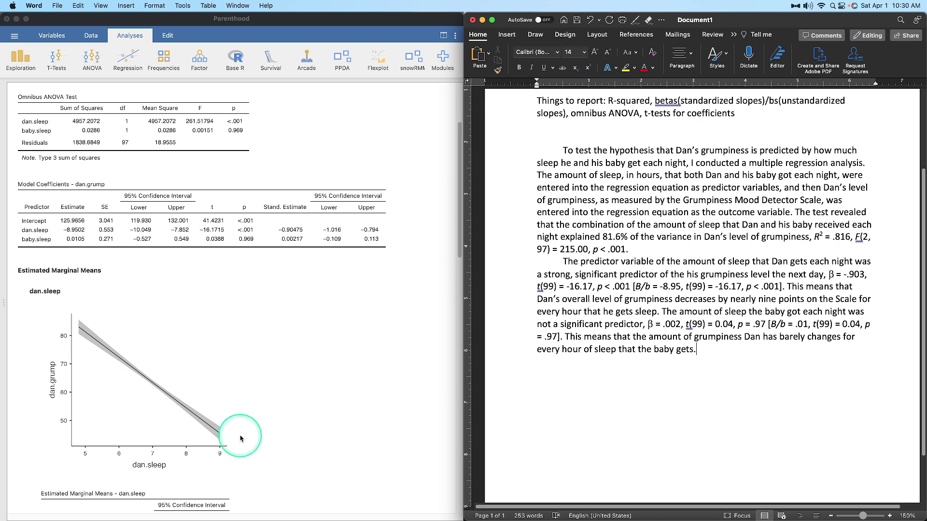
pyautogui.scroll(-4, 240, 438)
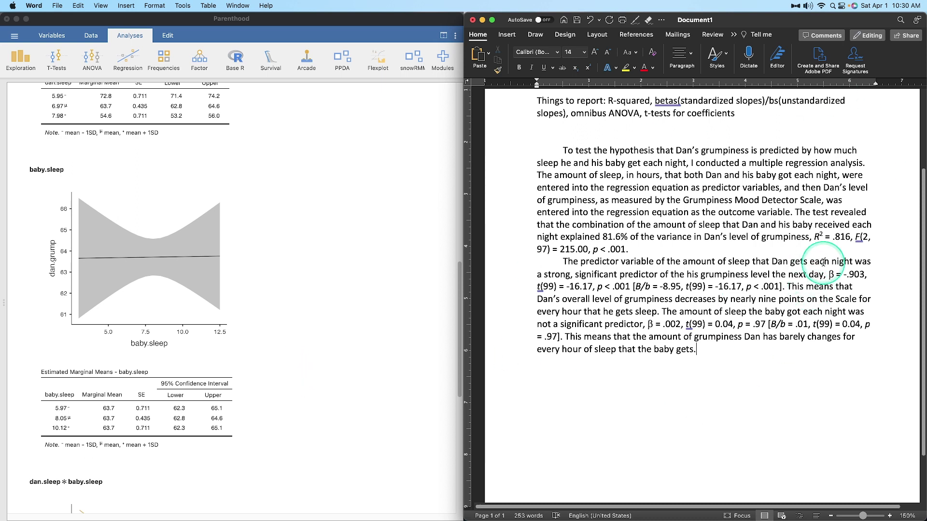
# Select the Word document's title lines "How to Write APA Style Results Sections" and "Multiple Regression".
pyautogui.scroll(3, 772, 270)
pyautogui.scroll(2, 678, 201)
pyautogui.moveTo(611, 132); pyautogui.dragTo(779, 174)
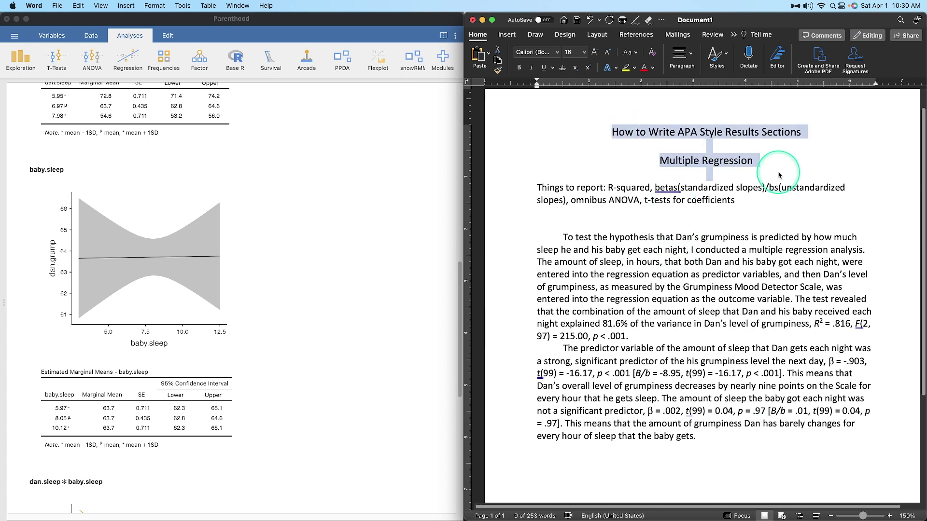